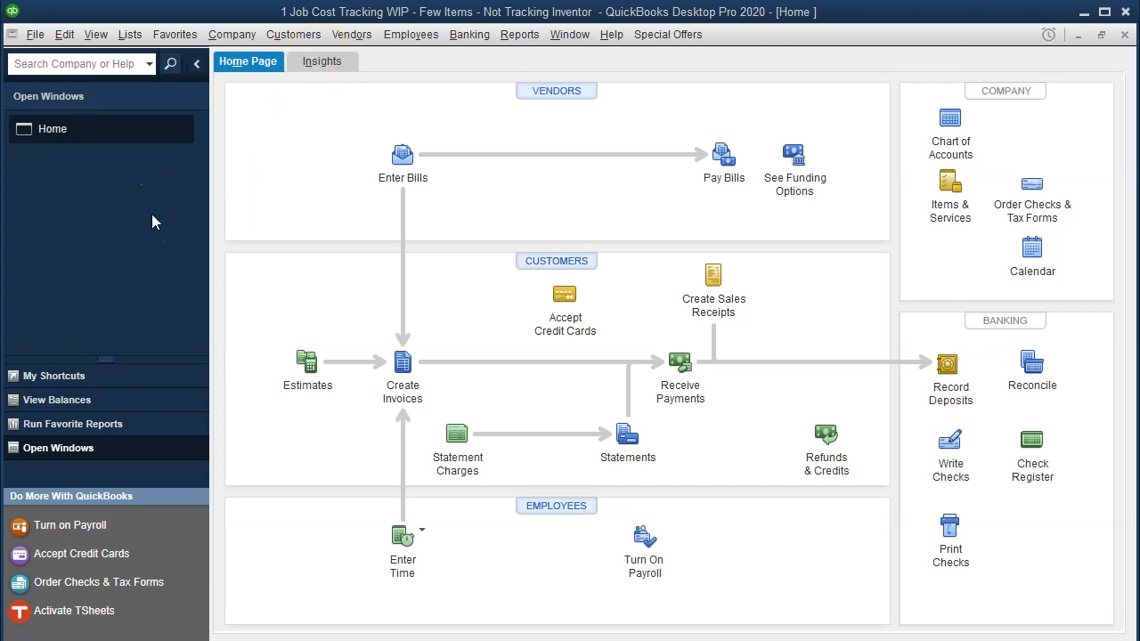
- Display the Open Window List in QuickBooks
click(95, 34)
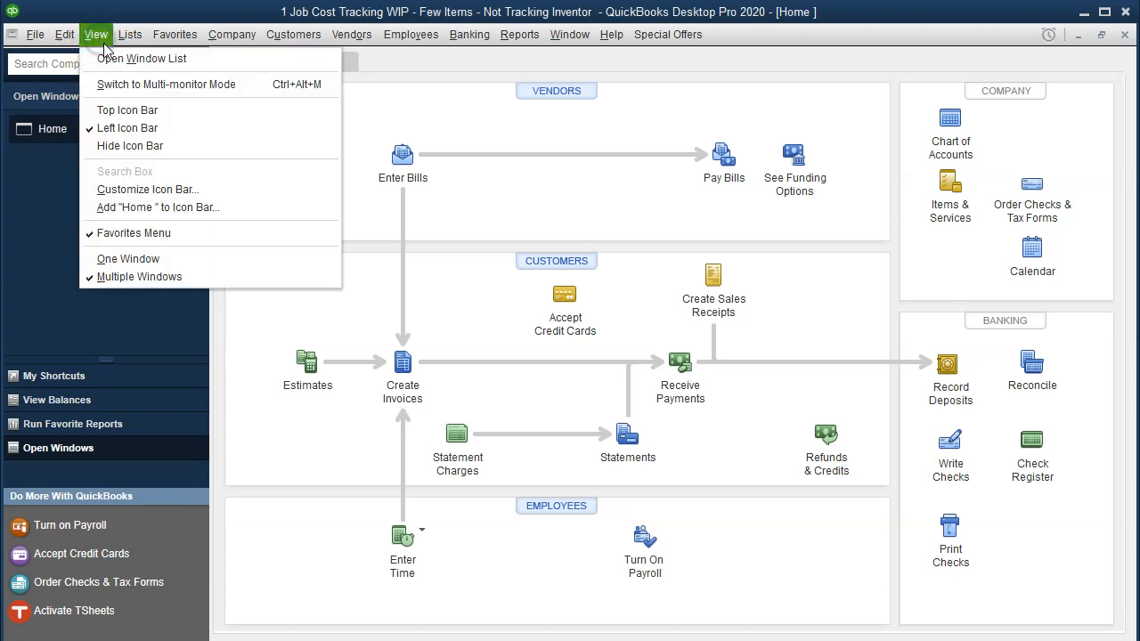
click(179, 62)
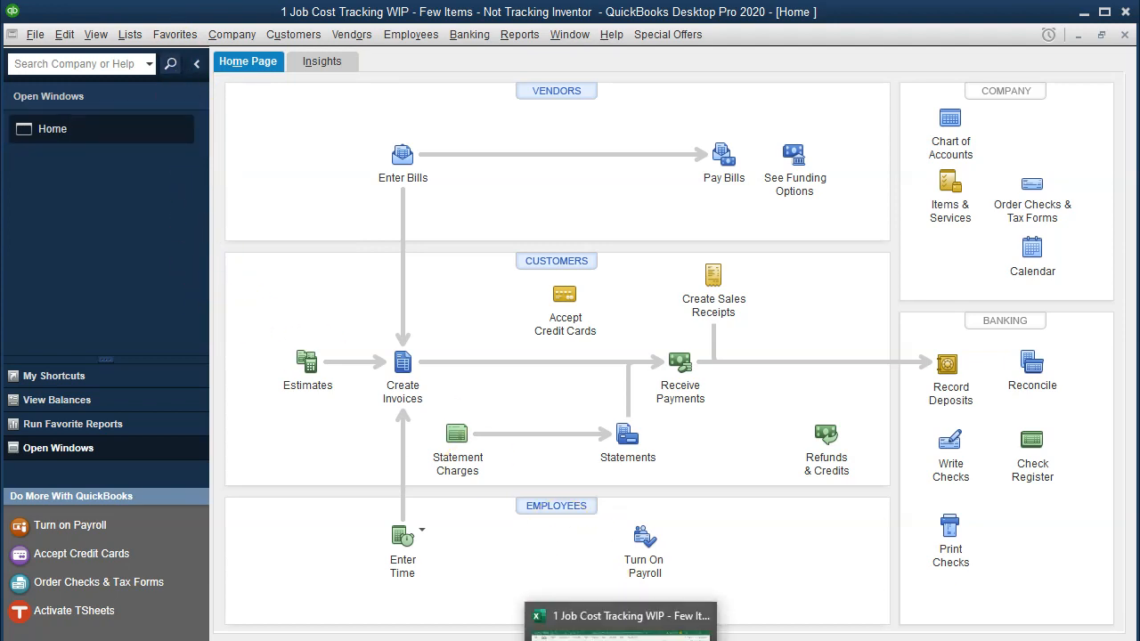
- Switch to the Excel job cost workbook and examine the job cost records for Jobs 14, 15 and 16
click(622, 634)
click(648, 406)
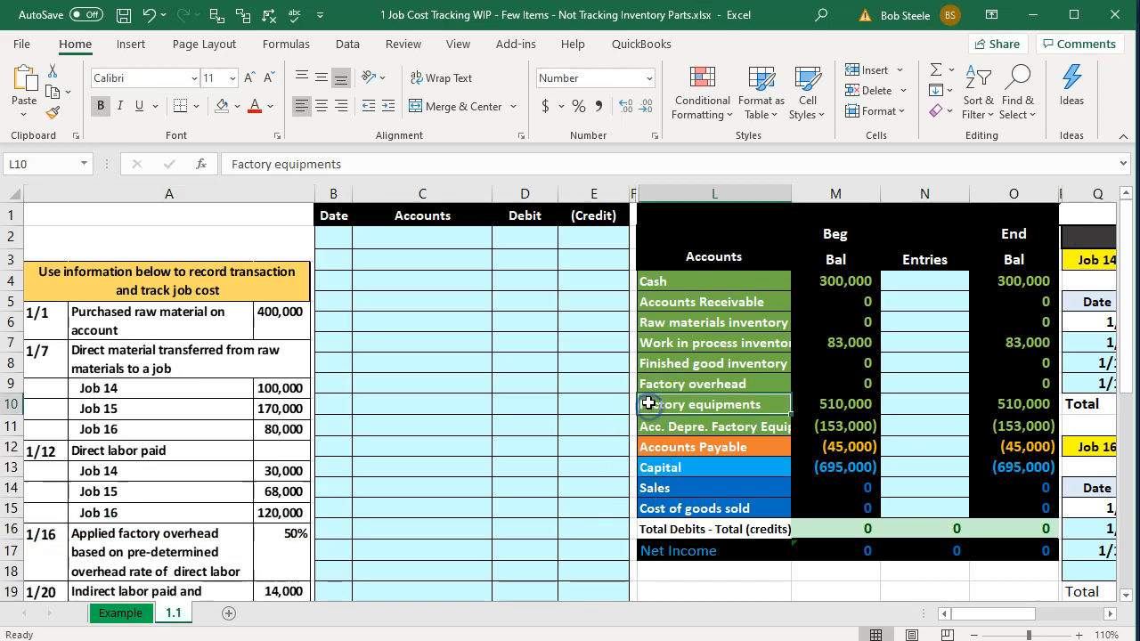
key(Right)
key(Right)
key(Right)
key(Right)
key(Right)
key(Right)
key(Right)
key(Right)
key(Right)
key(Right)
key(Right)
key(Right)
key(Right)
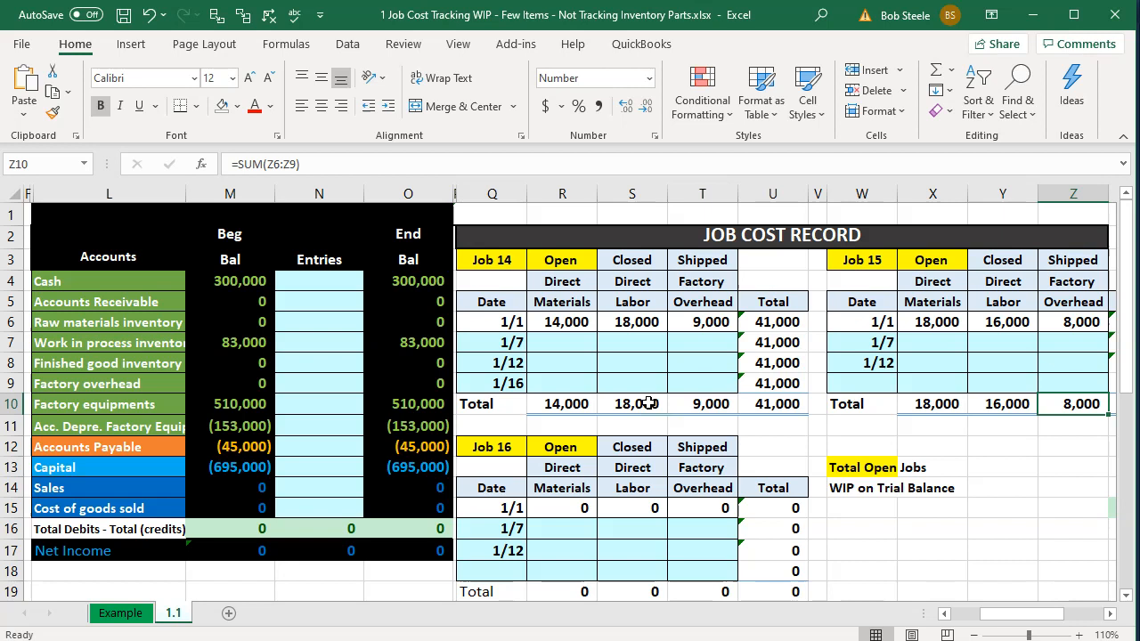
- Examine the beginning balances for Cash and Work in process inventory alongside the Job 14 cost record
click(410, 281)
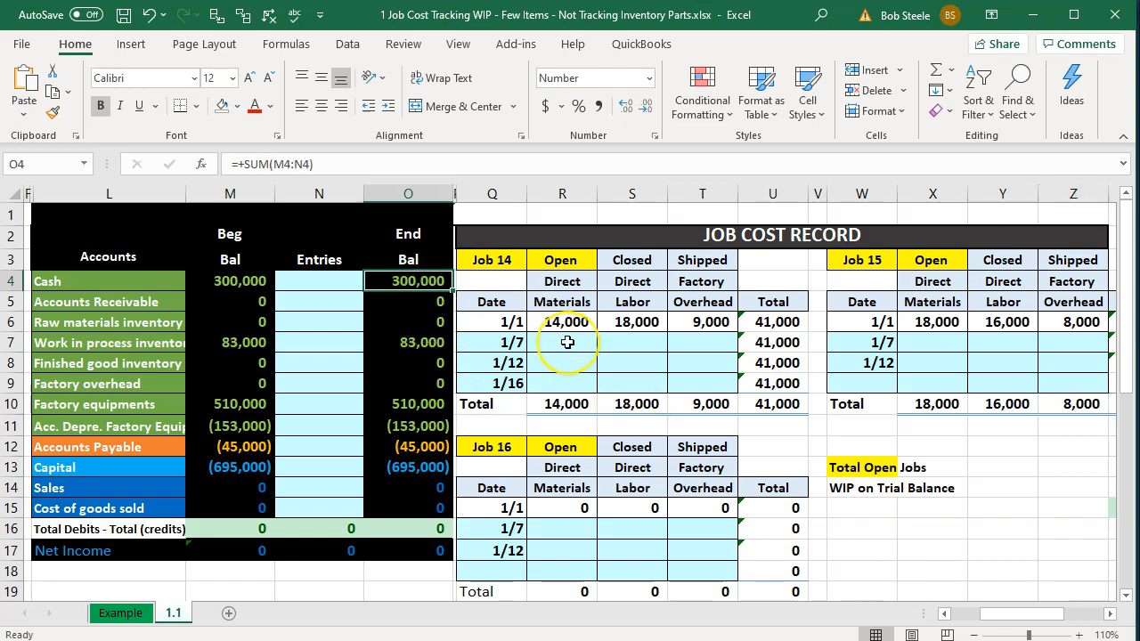
key(Left)
key(Left)
key(Down)
key(Down)
key(Down)
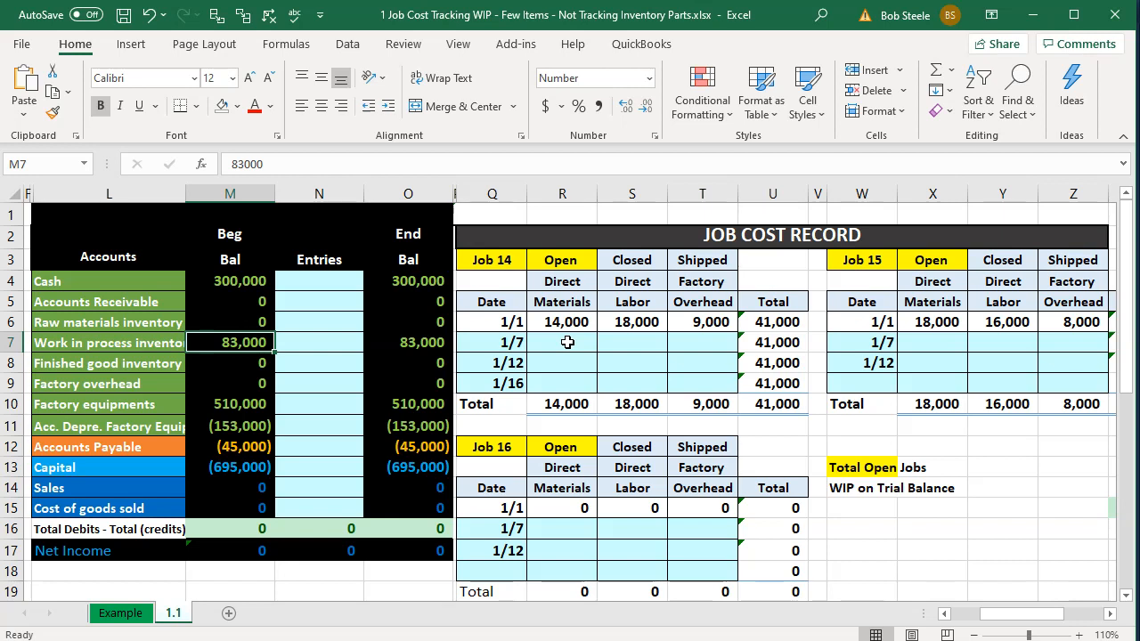
key(Right)
key(Right)
key(Right)
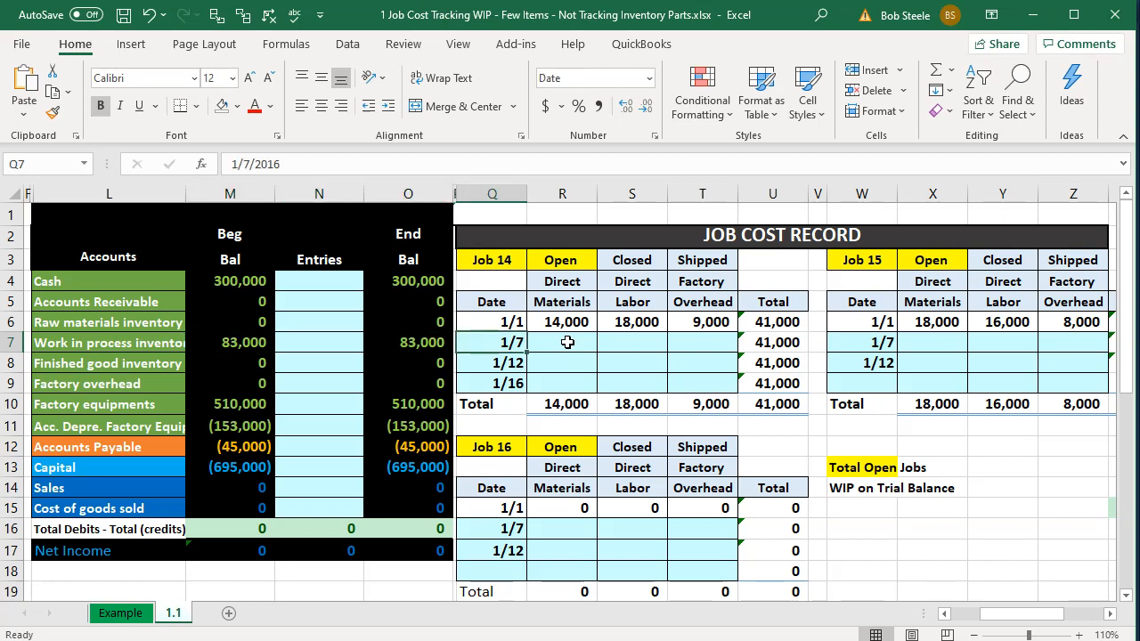
key(Left)
key(Left)
key(Left)
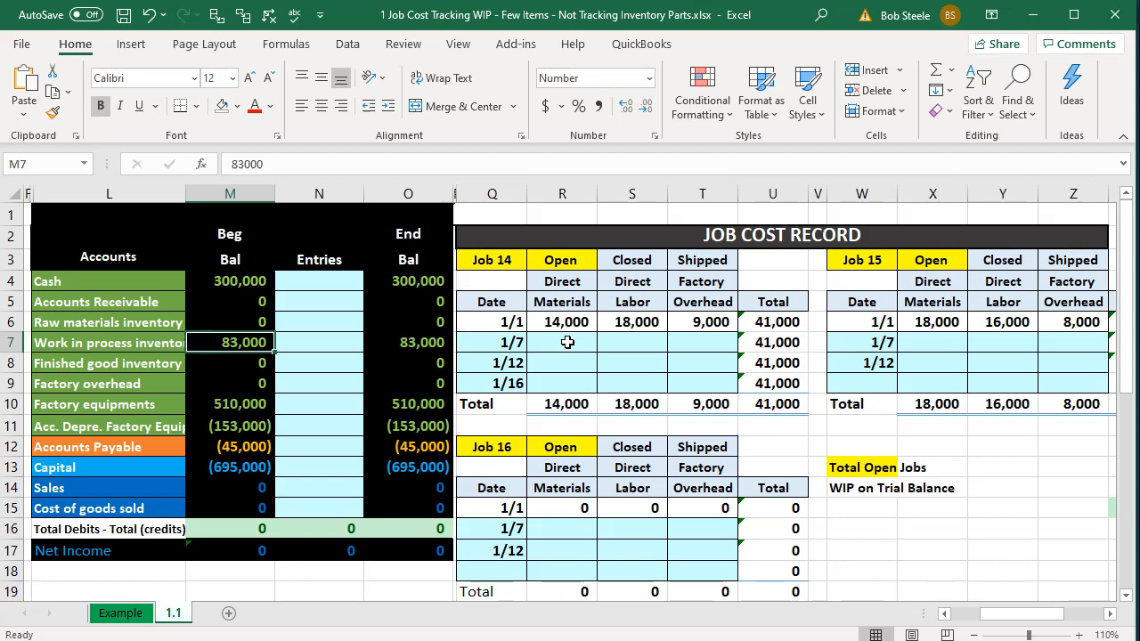
key(Up)
key(Up)
key(Up)
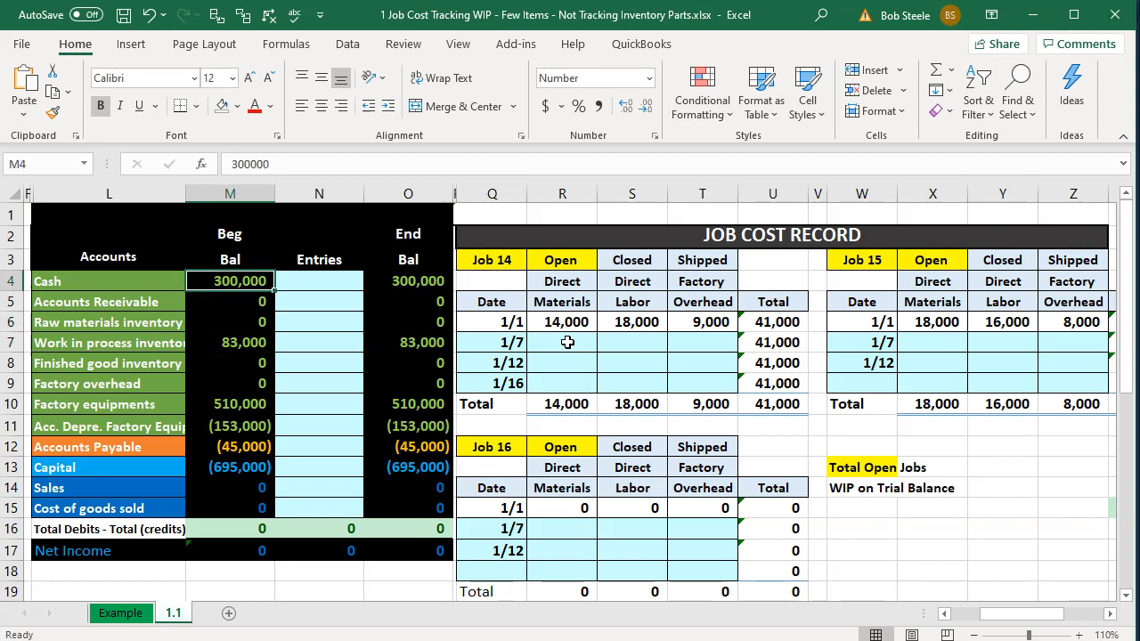
- Find the Beg Bal, TB and Adj table below the trial balance and select Cash's TB cell
key(Down)
key(Down)
key(Down)
key(Down)
key(Down)
key(Down)
key(Down)
key(Down)
key(Down)
key(Down)
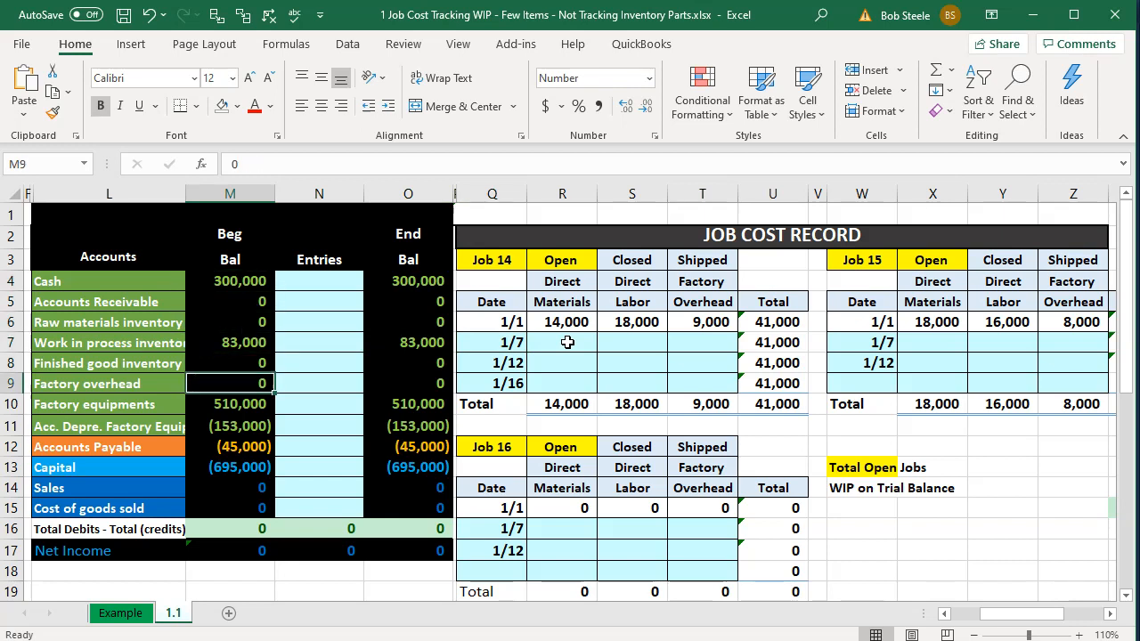
key(Down)
key(Down)
key(Down)
key(Down)
key(Down)
key(Down)
key(Down)
key(Down)
key(Down)
key(Down)
key(Down)
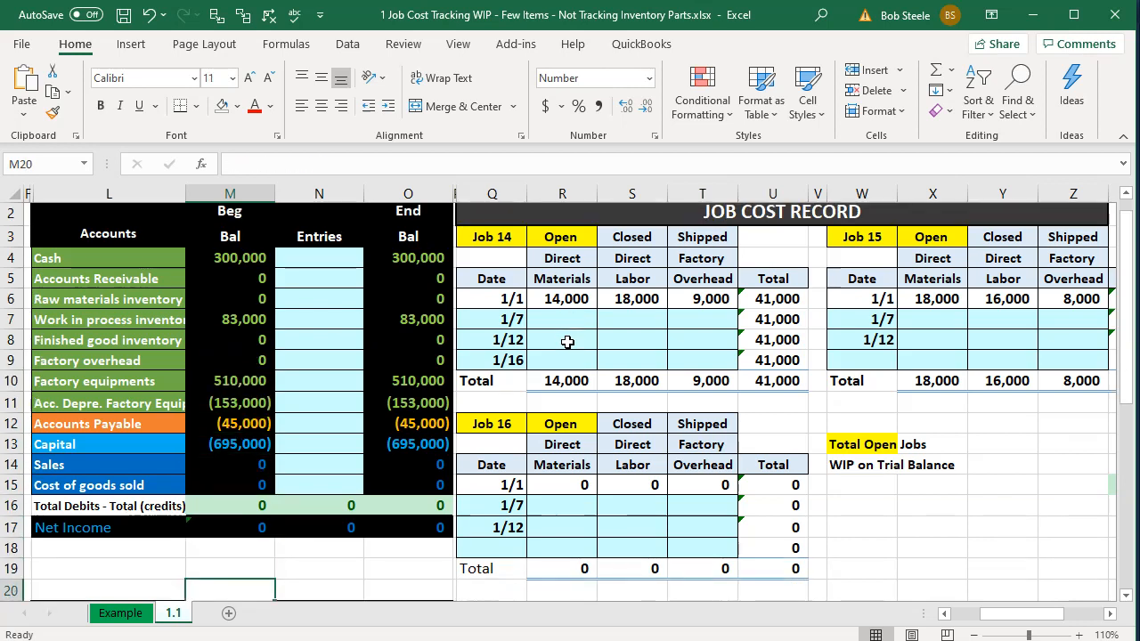
key(Down)
key(Down)
key(Down)
key(Down)
key(Down)
key(Down)
key(Down)
key(Down)
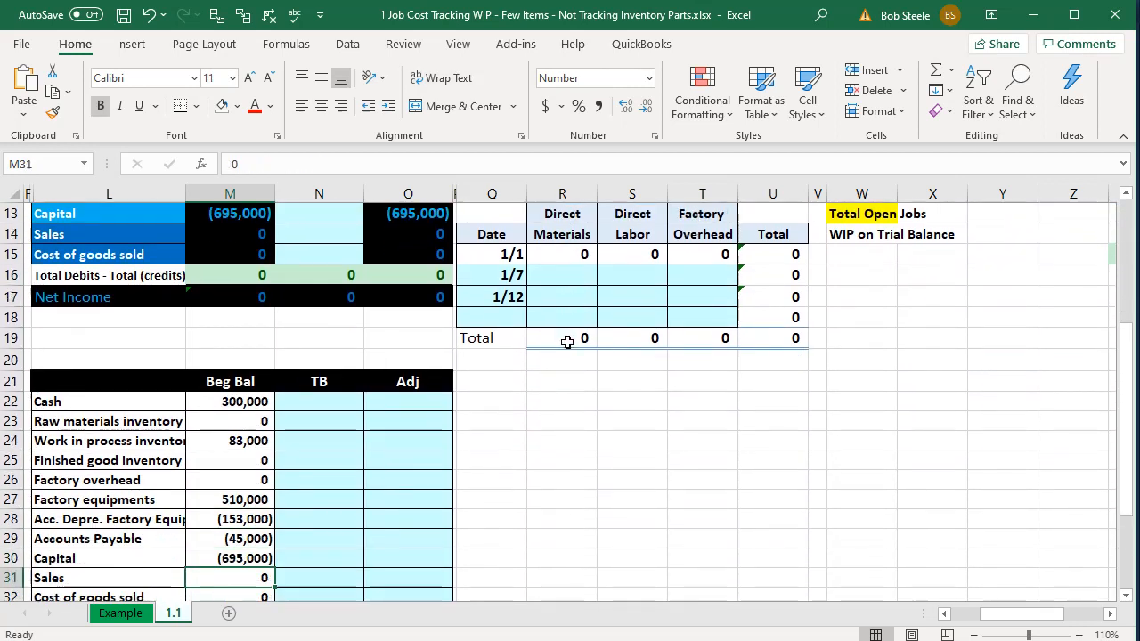
key(Down)
key(Down)
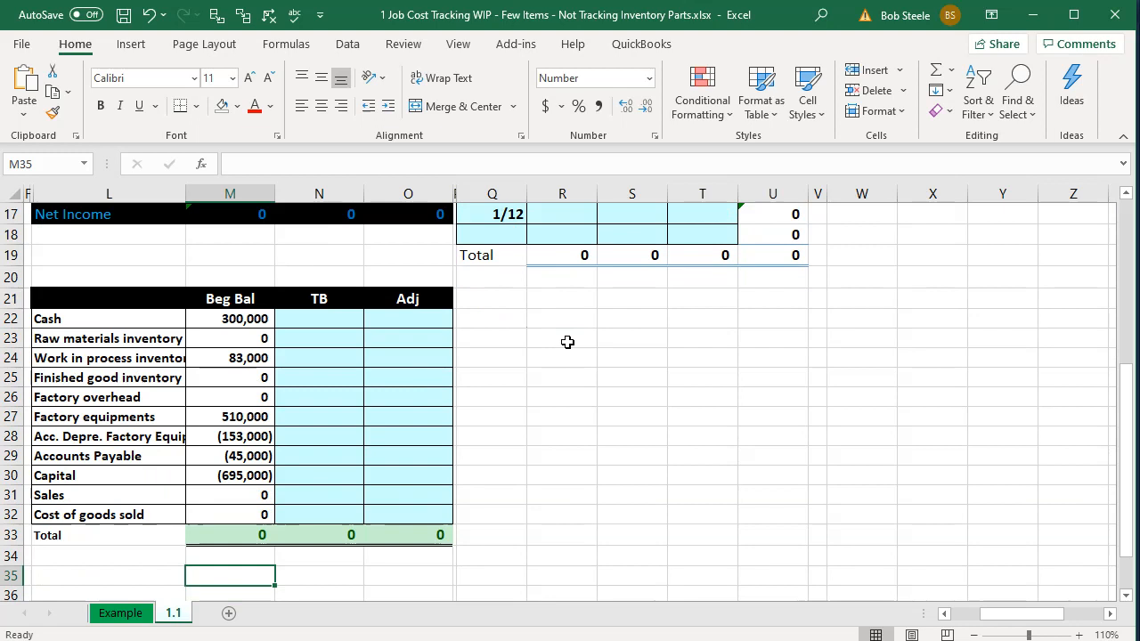
click(339, 322)
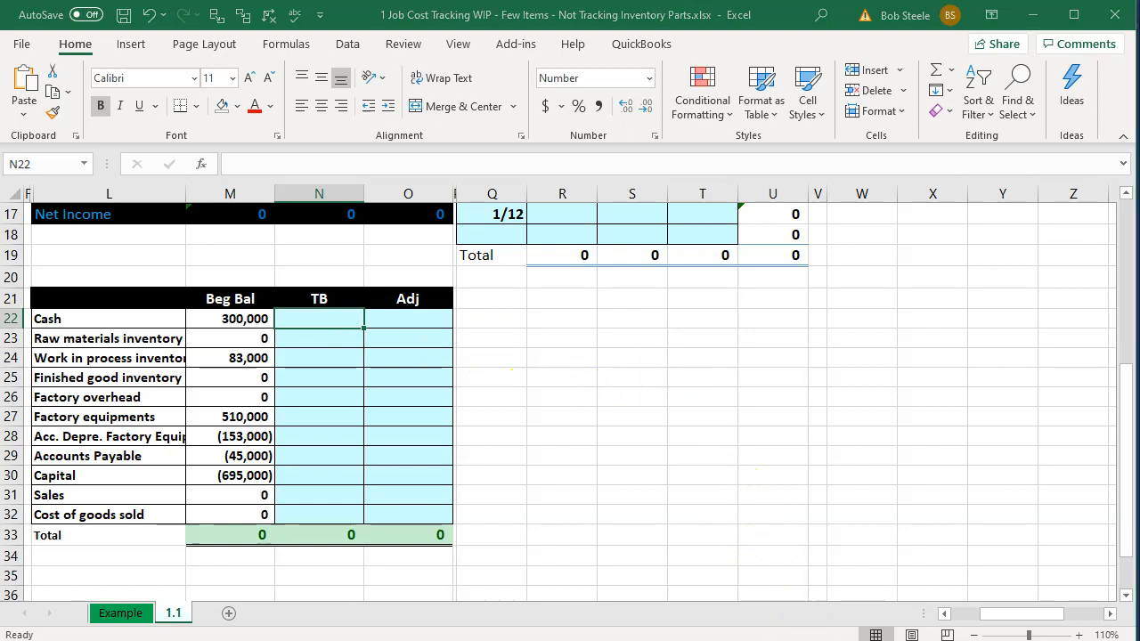
- Switch to QuickBooks and open the Trial Balance report
key(alt+Tab)
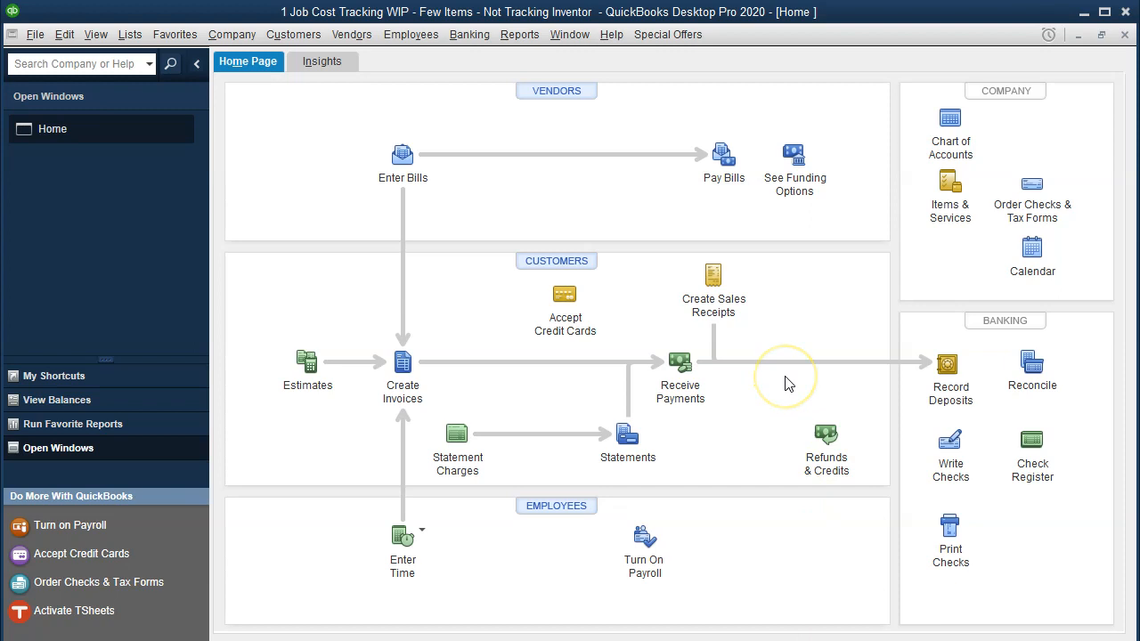
click(521, 36)
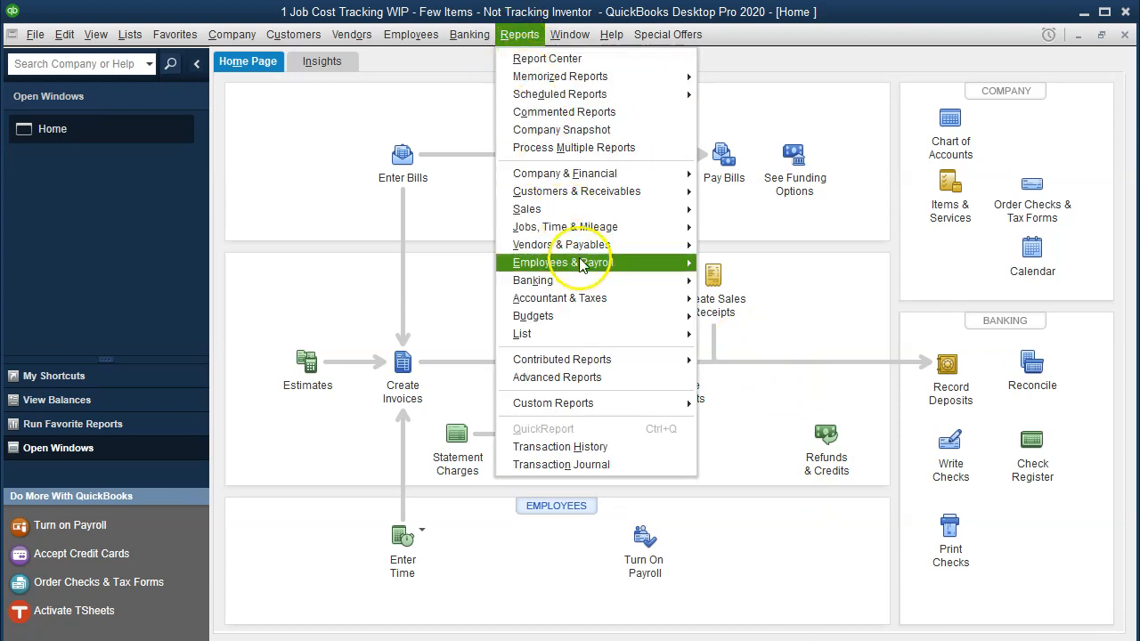
mouse_move(639, 302)
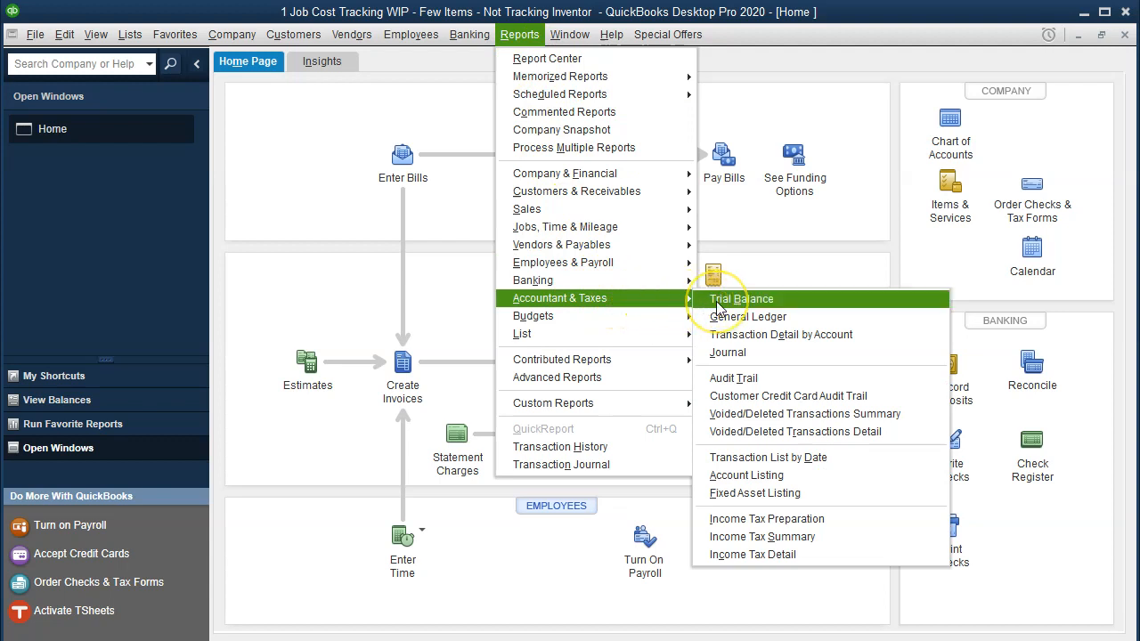
click(718, 300)
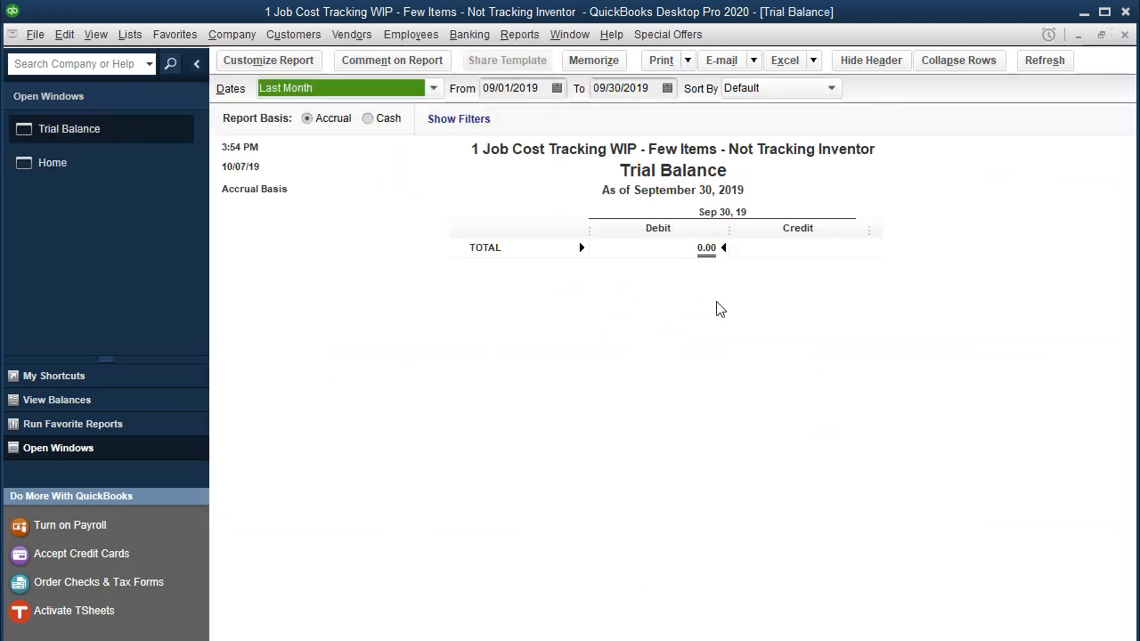
- Set the Trial Balance report's date range from 12/01/2020 to 12/31/2020
key(Tab)
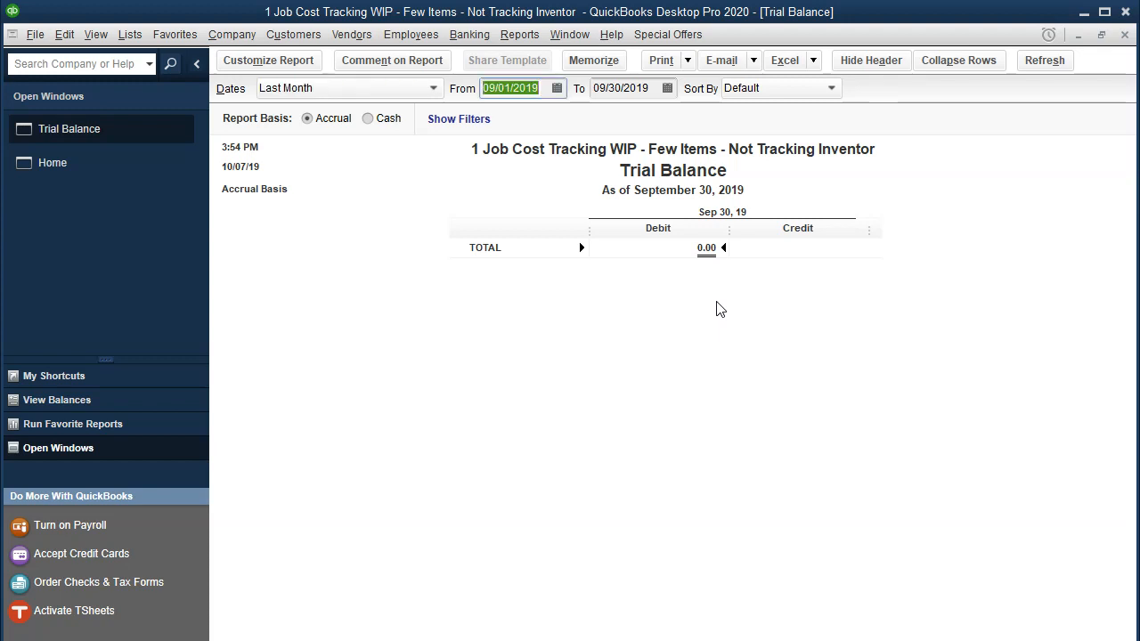
text(12/31/2020)
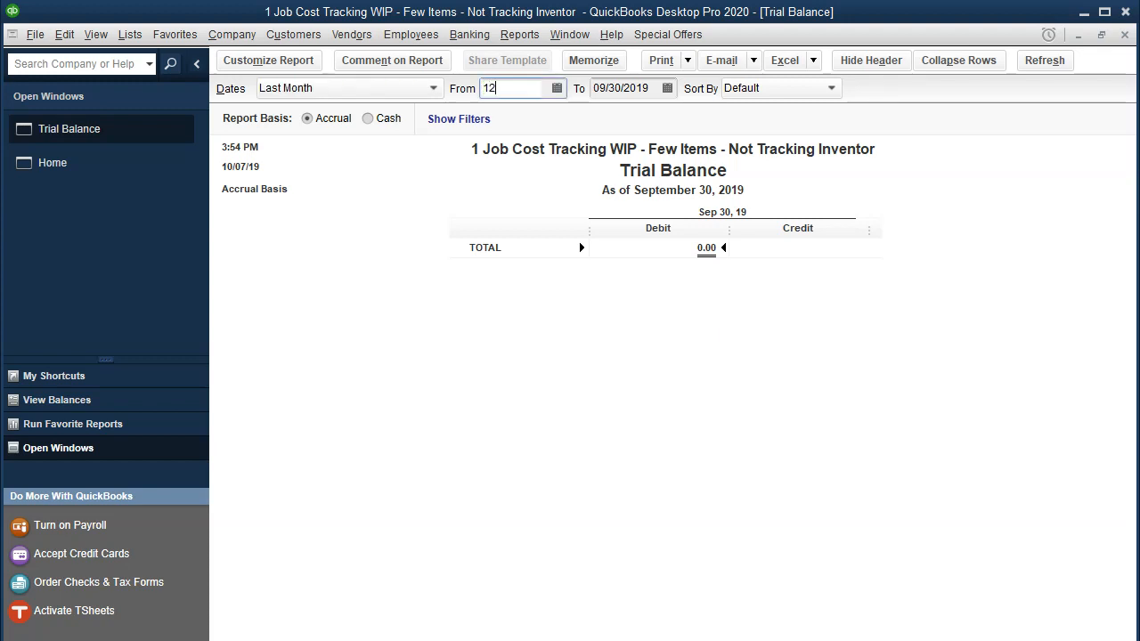
key(Tab)
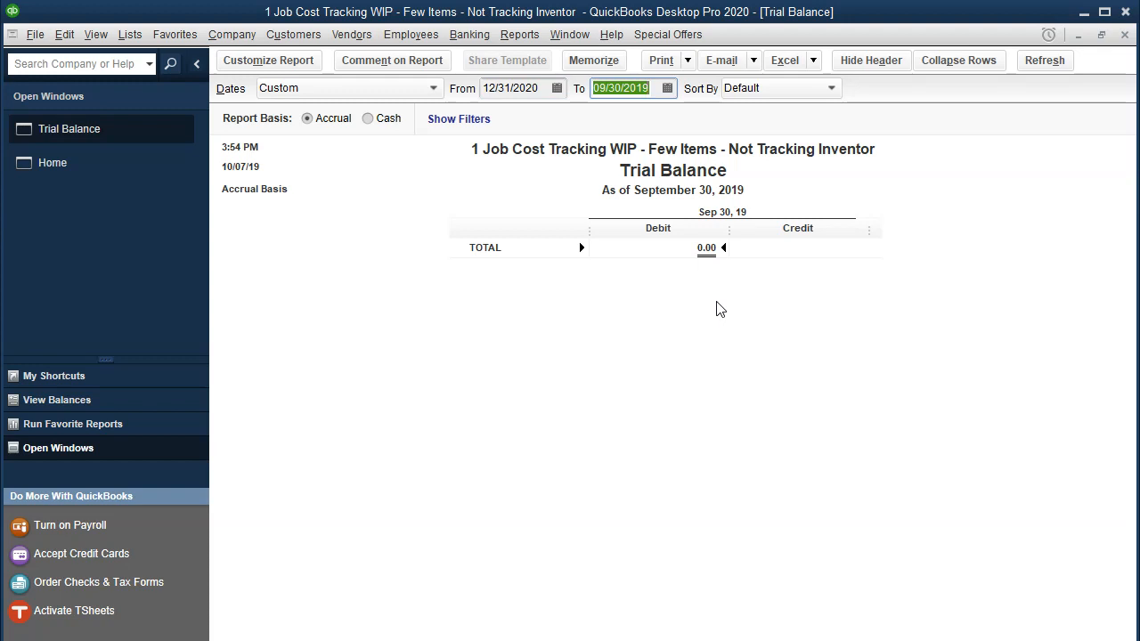
click(546, 90)
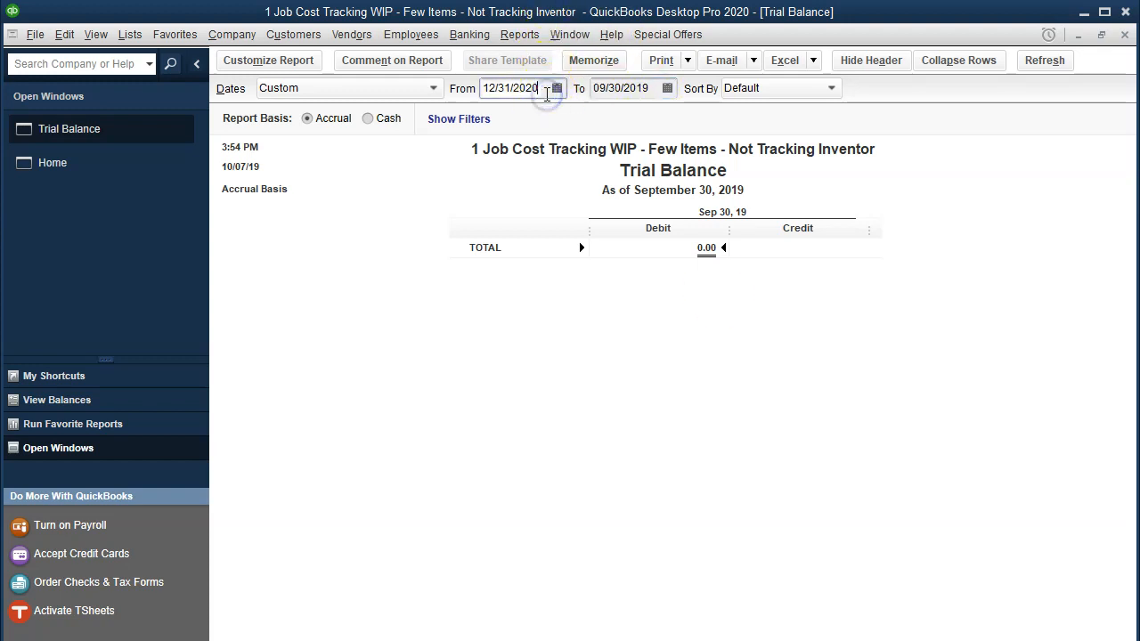
key(Left)
key(Left)
key(Left)
key(Left)
key(Left)
key(BackSpace)
text(0)
key(Tab)
text(12/31/2020)
key(Tab)
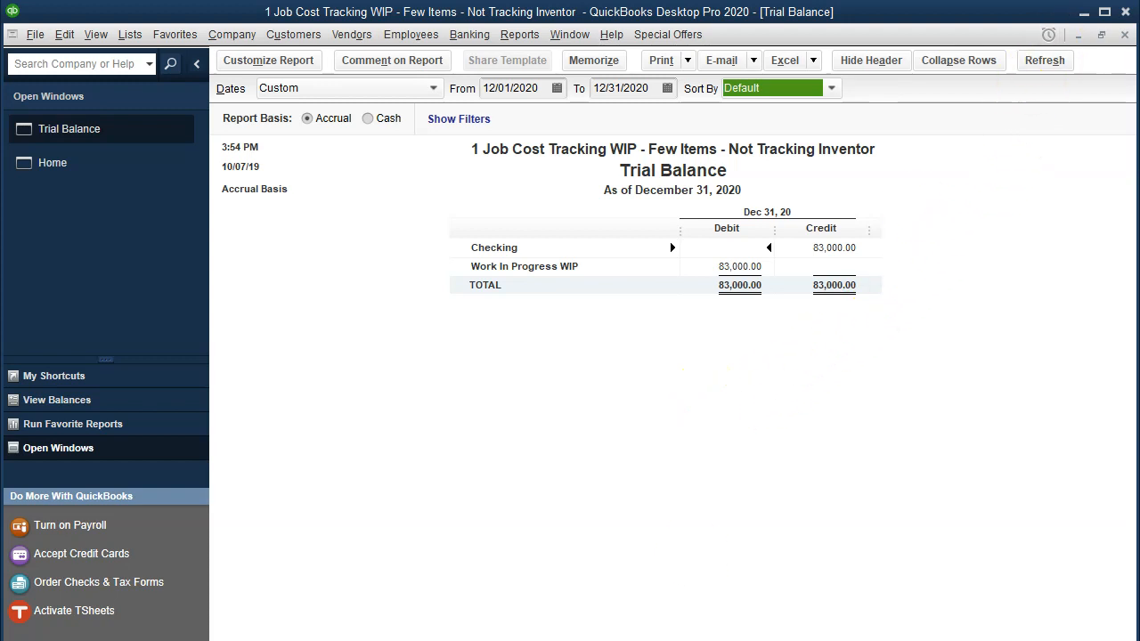
- Switch to the Excel workbook and enter -83000 as the TB amount for Cash
key(alt+Tab)
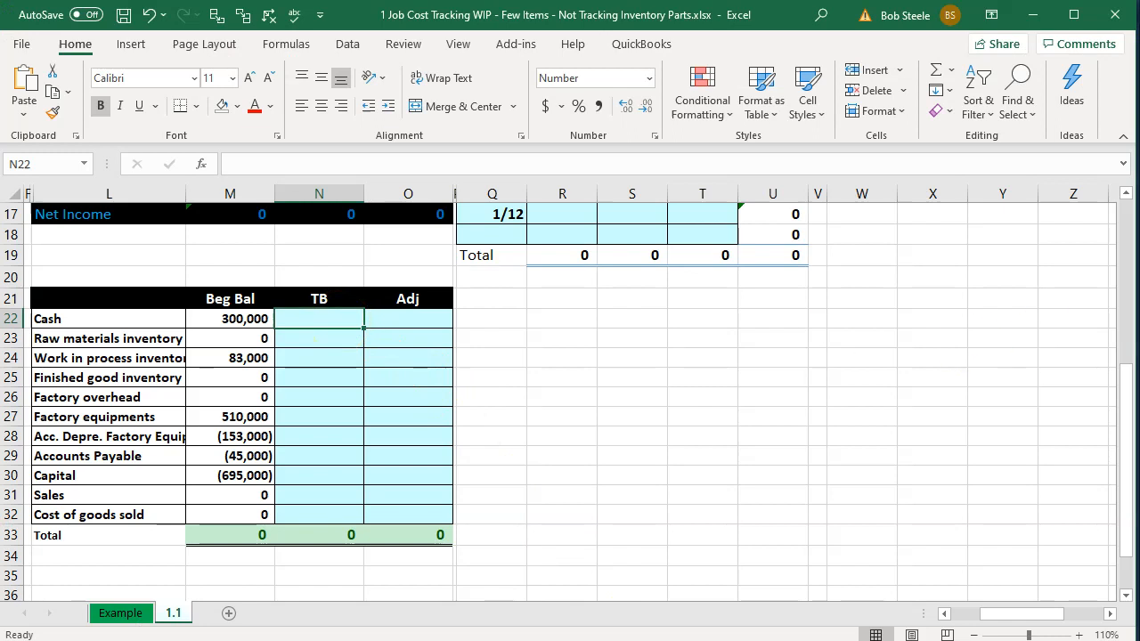
text(-)
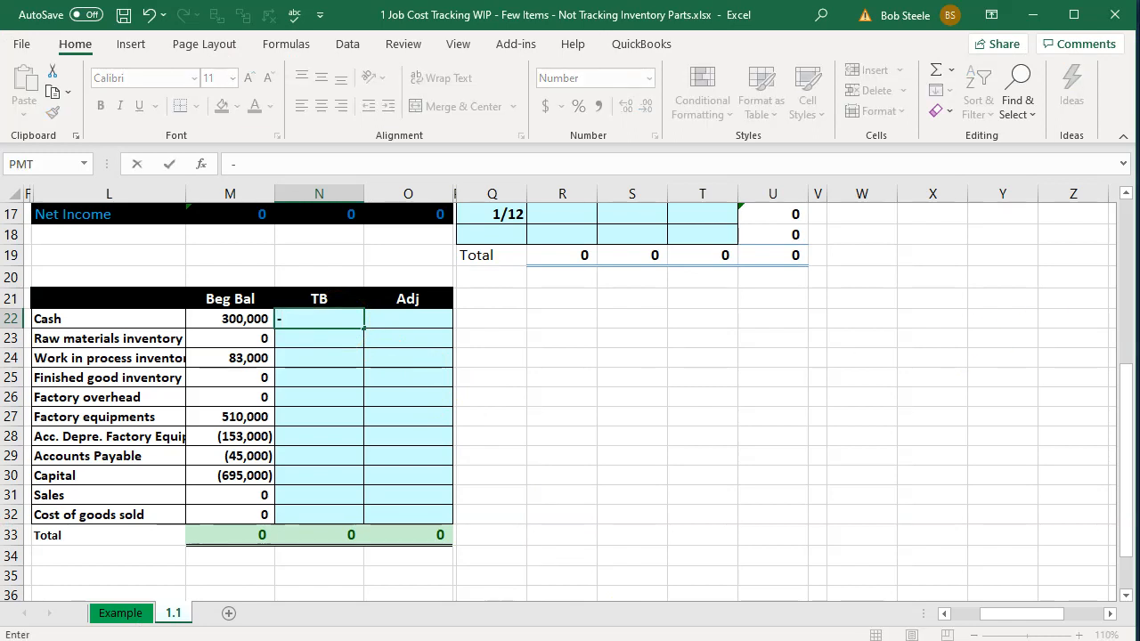
text(83000)
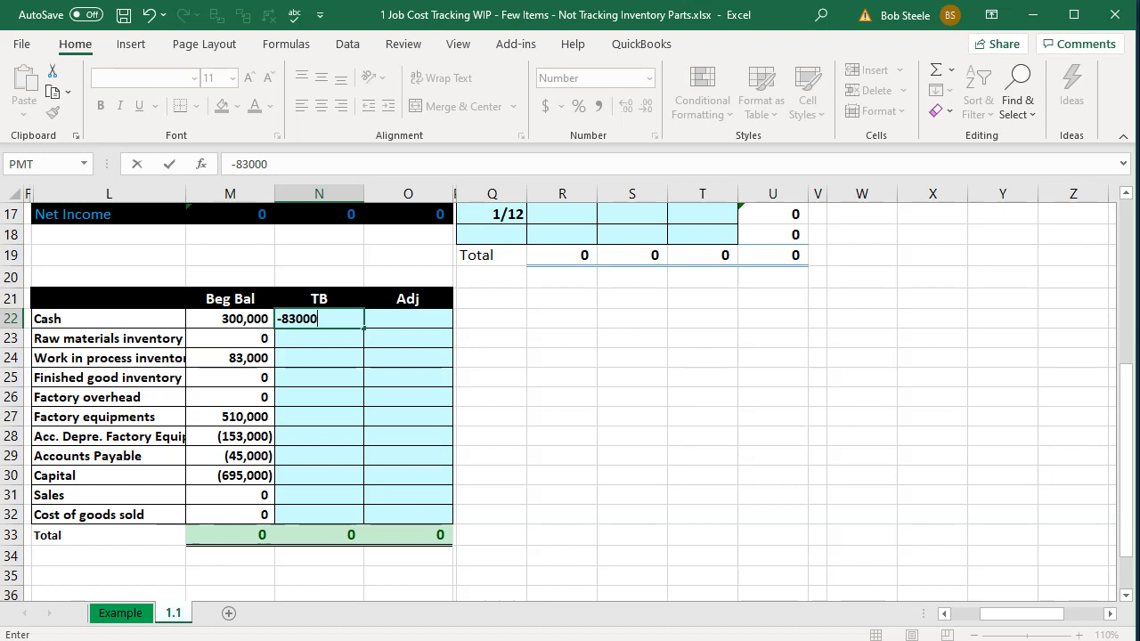
key(Return)
- Enter 83000 as the TB amount for Work in process inventory
key(Down)
key(Down)
key(Down)
key(Left)
key(Up)
key(Up)
key(Right)
text(83000)
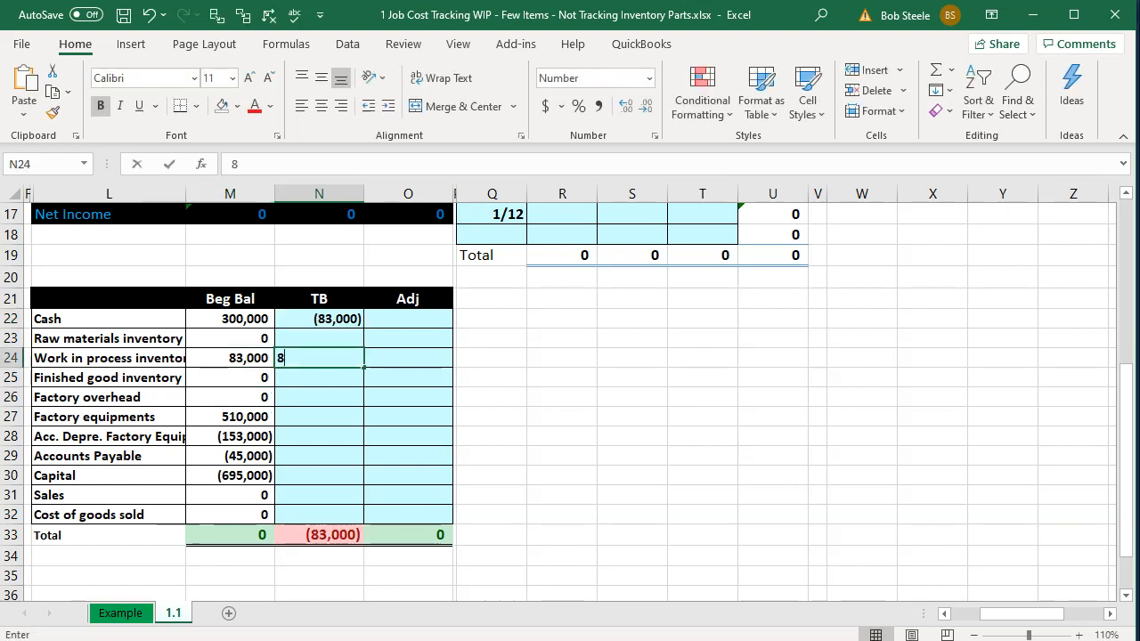
key(Return)
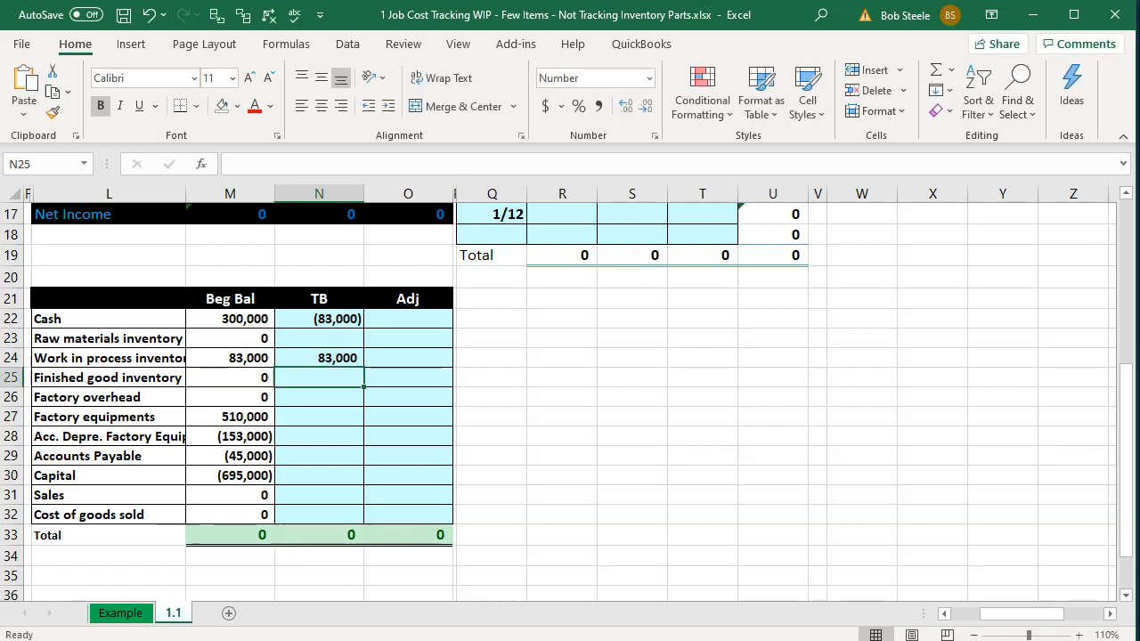
- Calculate Cash's Adj amount with =M22-N22 and copy the formula down through Cost of goods sold in O32
key(Right)
key(Up)
key(Up)
key(Up)
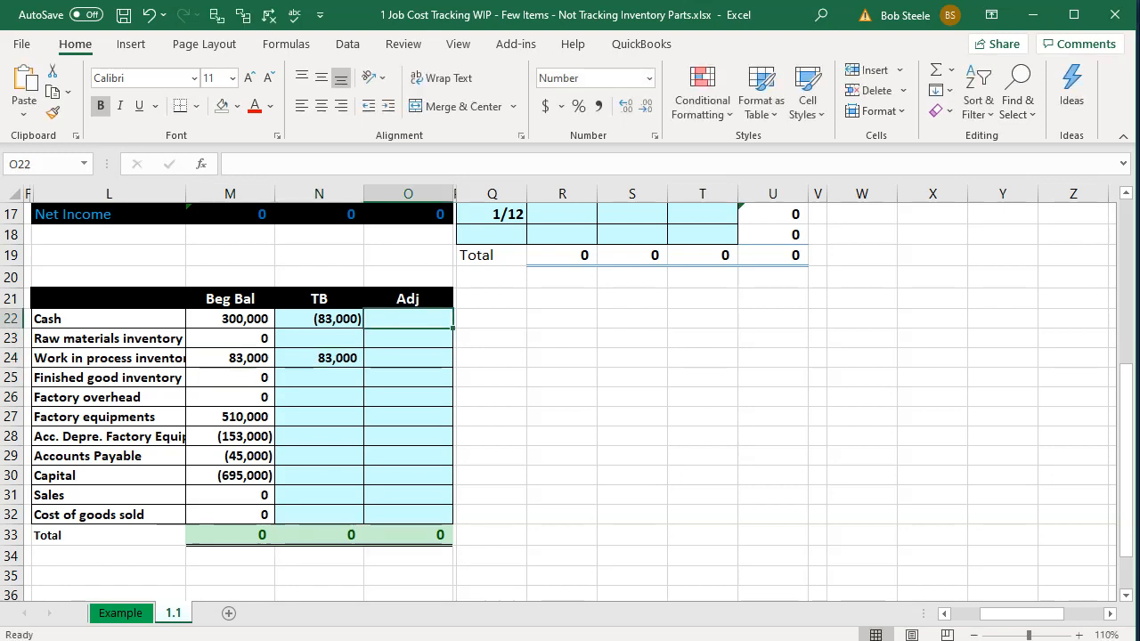
text(=)
key(Left)
key(Left)
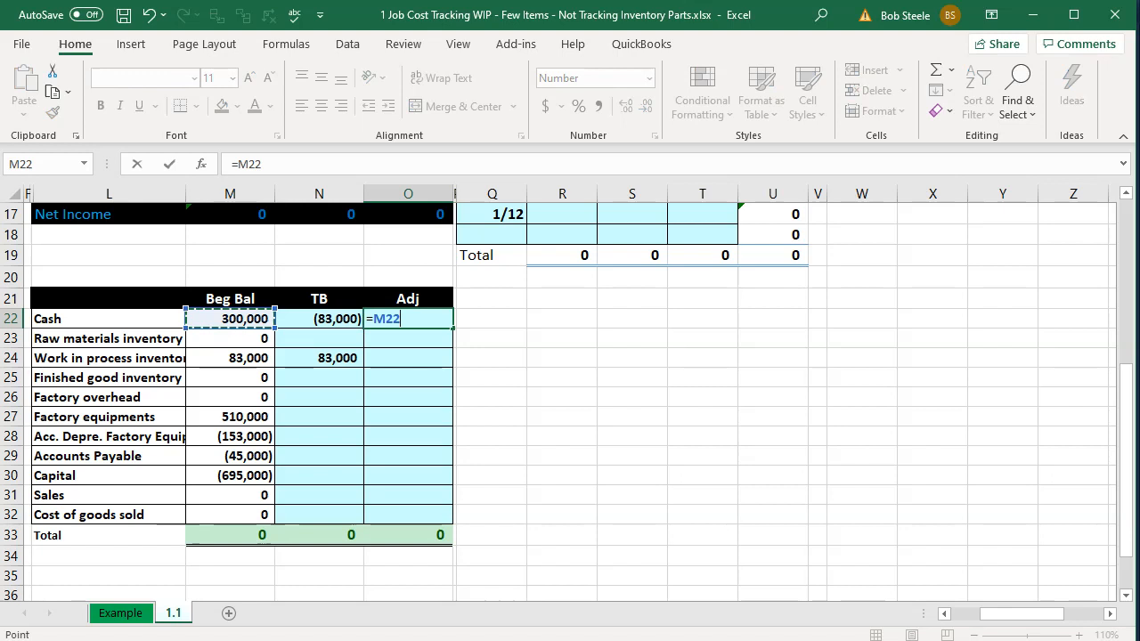
text(-)
key(Right)
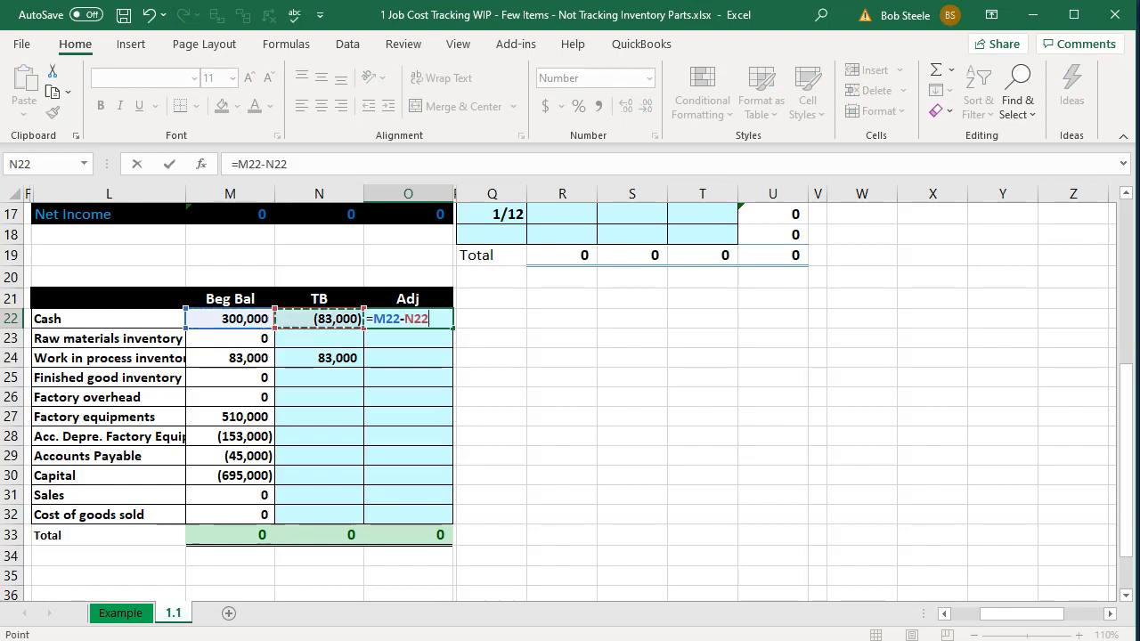
key(Return)
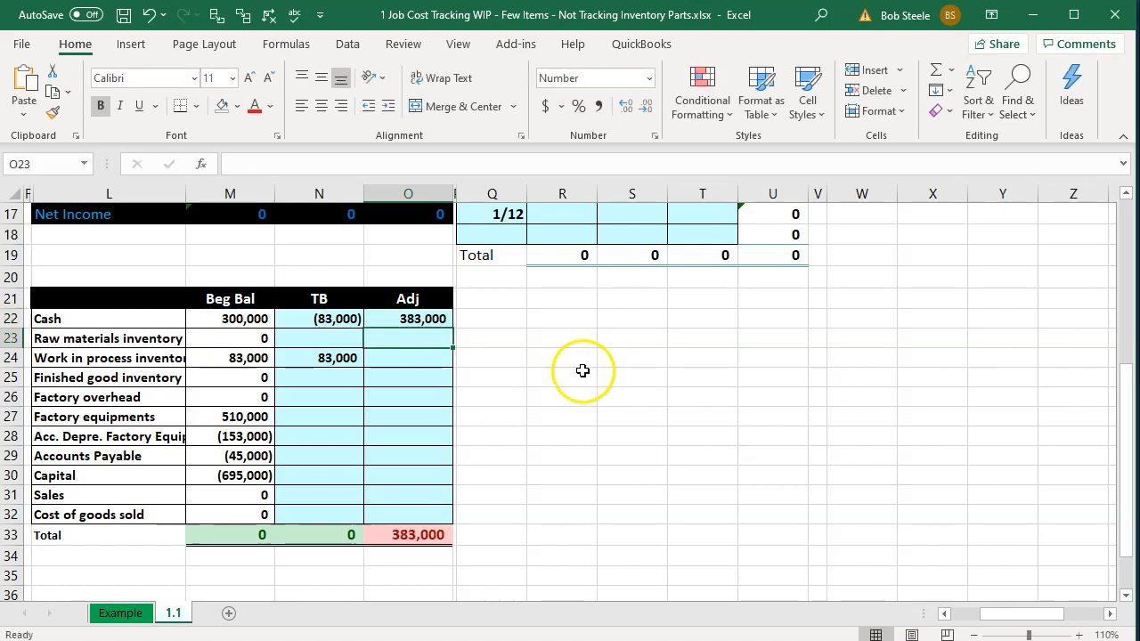
click(385, 318)
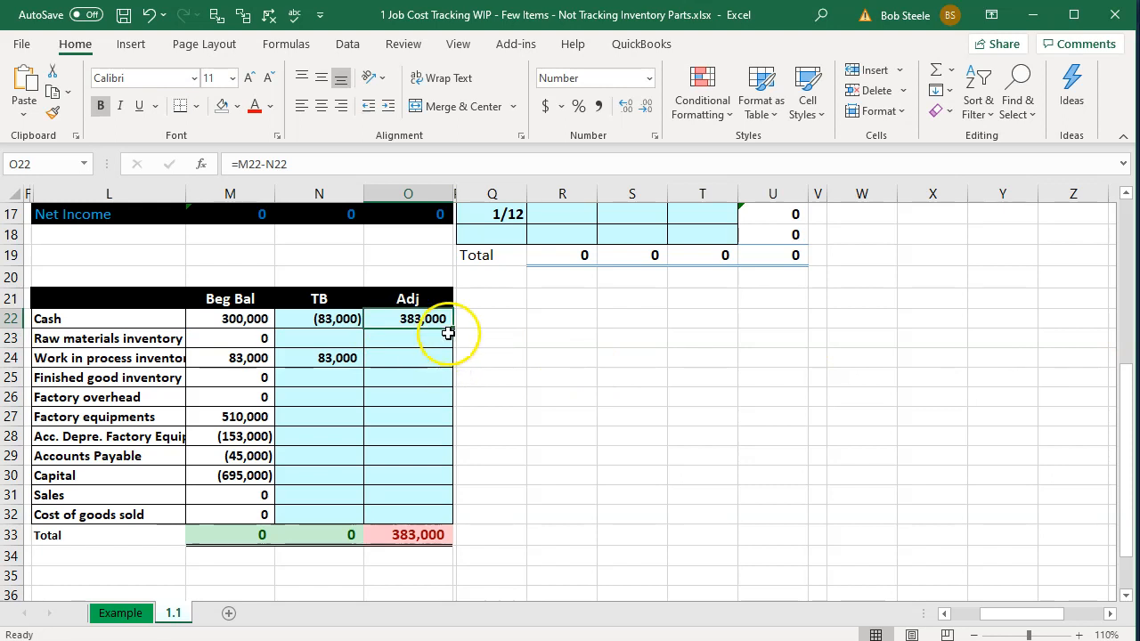
drag(452, 328, 450, 518)
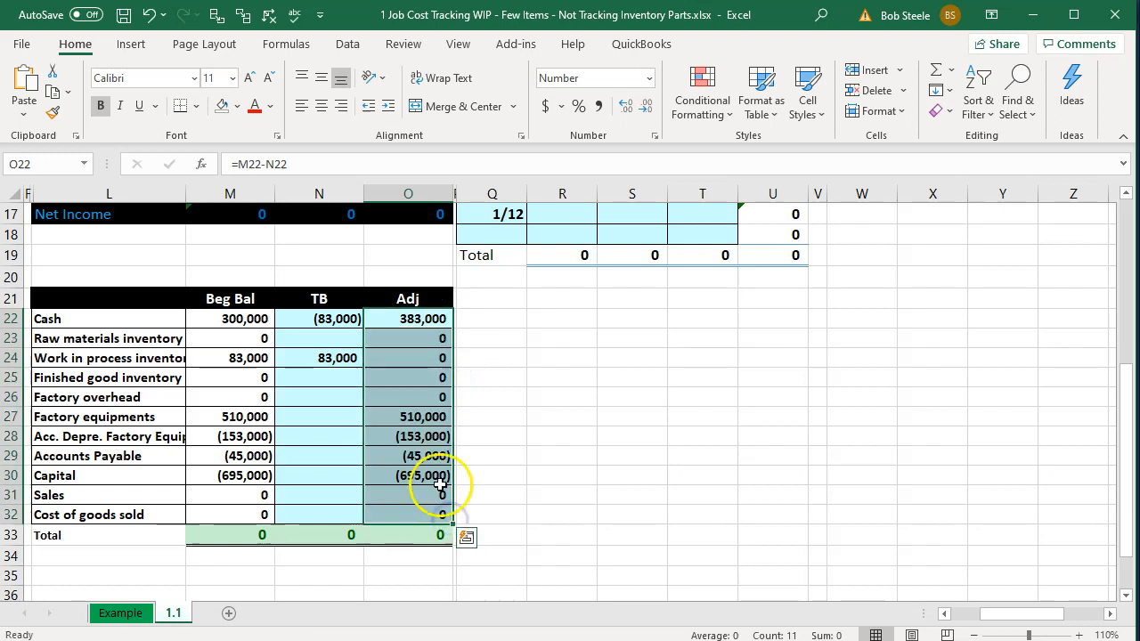
- Check the Adj amounts against the Beg Bal and TB columns, from Cash down to Factory equipments
click(412, 417)
key(Left)
key(Left)
key(Right)
key(Right)
key(Up)
key(Up)
key(Up)
key(Up)
key(Up)
key(Down)
key(Down)
key(Down)
key(Down)
key(Down)
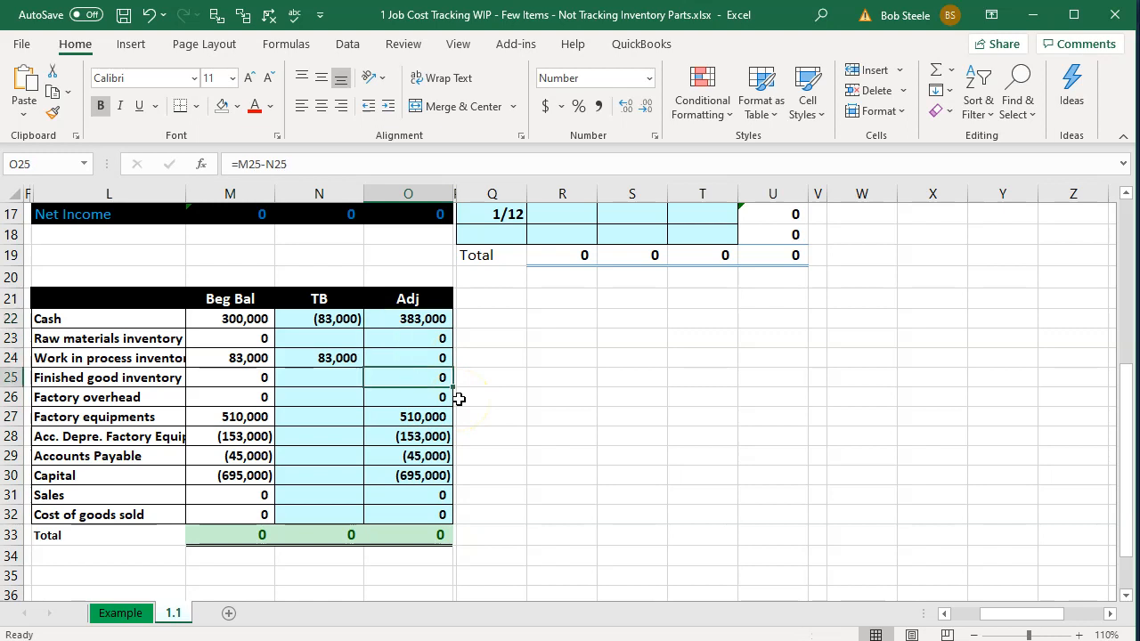
- Check the remaining Adj amounts from Acc. Depre. Factory Equip through Capital
key(Down)
key(Down)
key(Down)
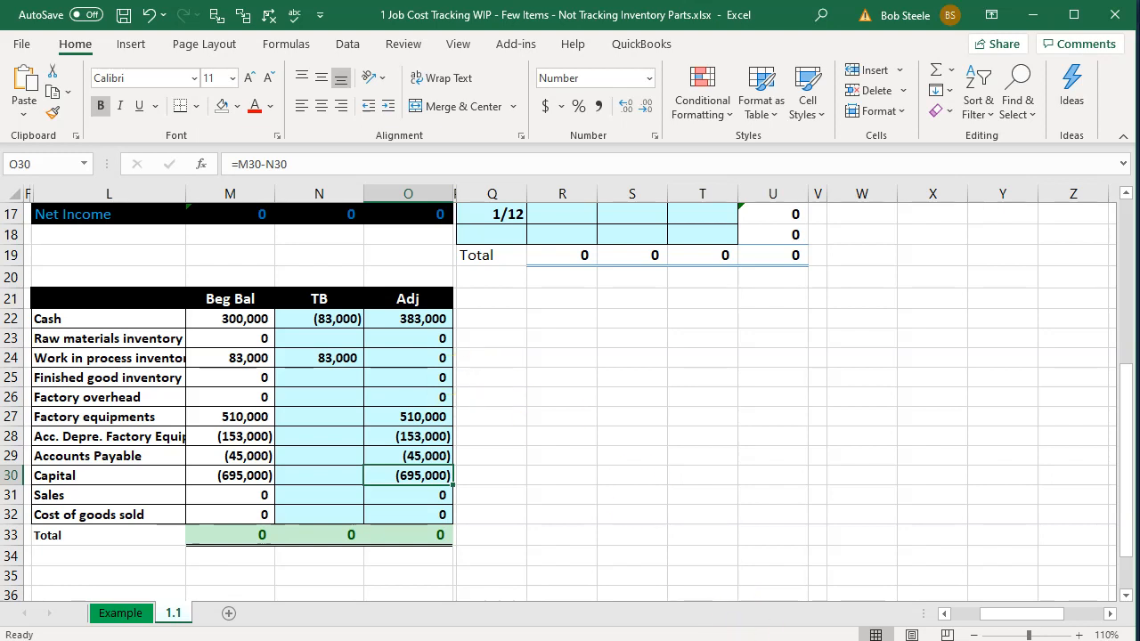
- Switch to QuickBooks and inspect the Checking account's edit form from the chart of accounts, closing it without changes
key(alt+Tab)
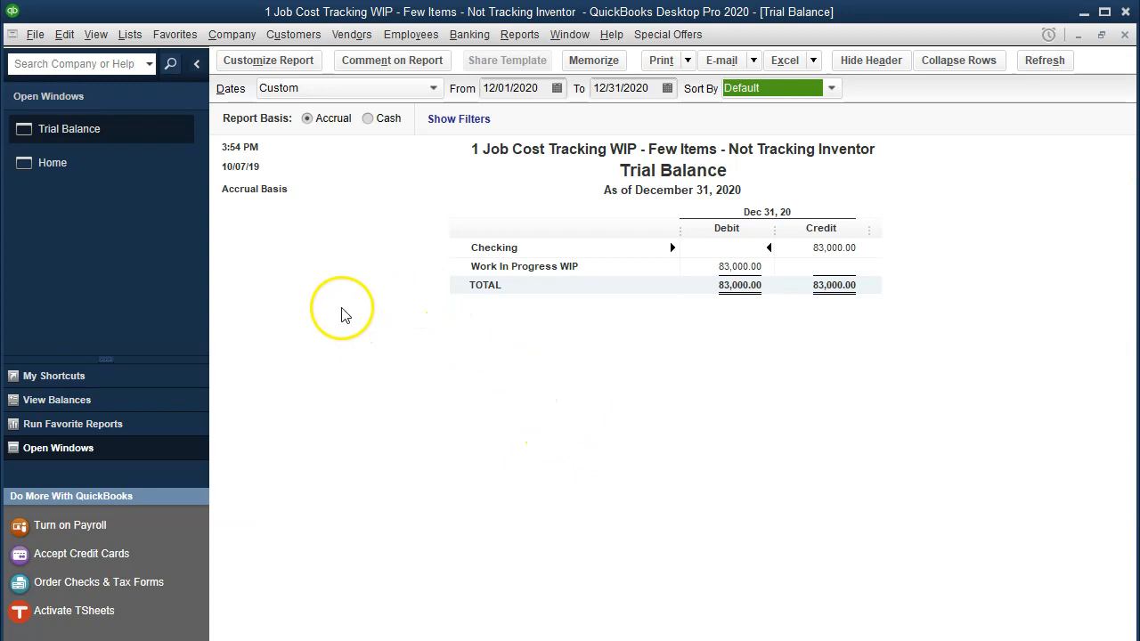
click(102, 165)
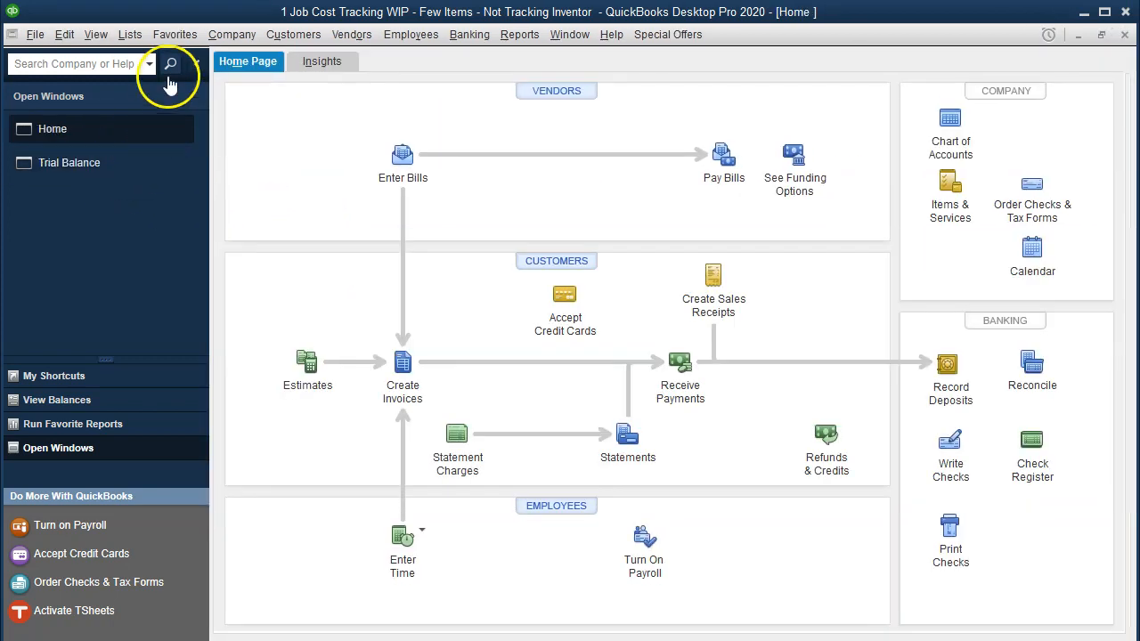
click(130, 34)
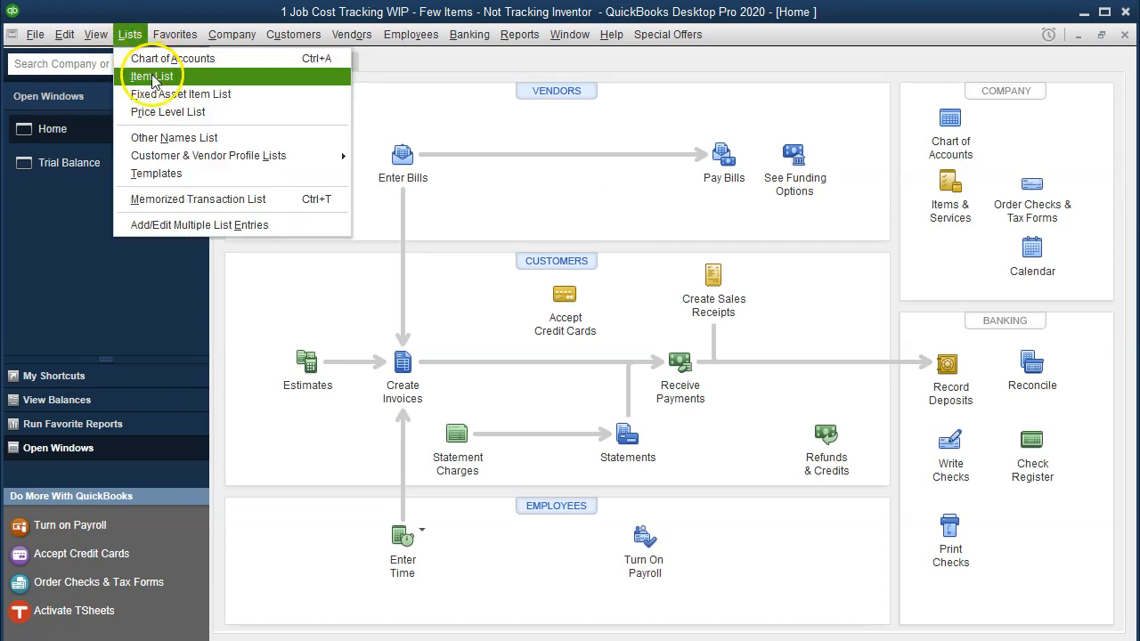
click(154, 61)
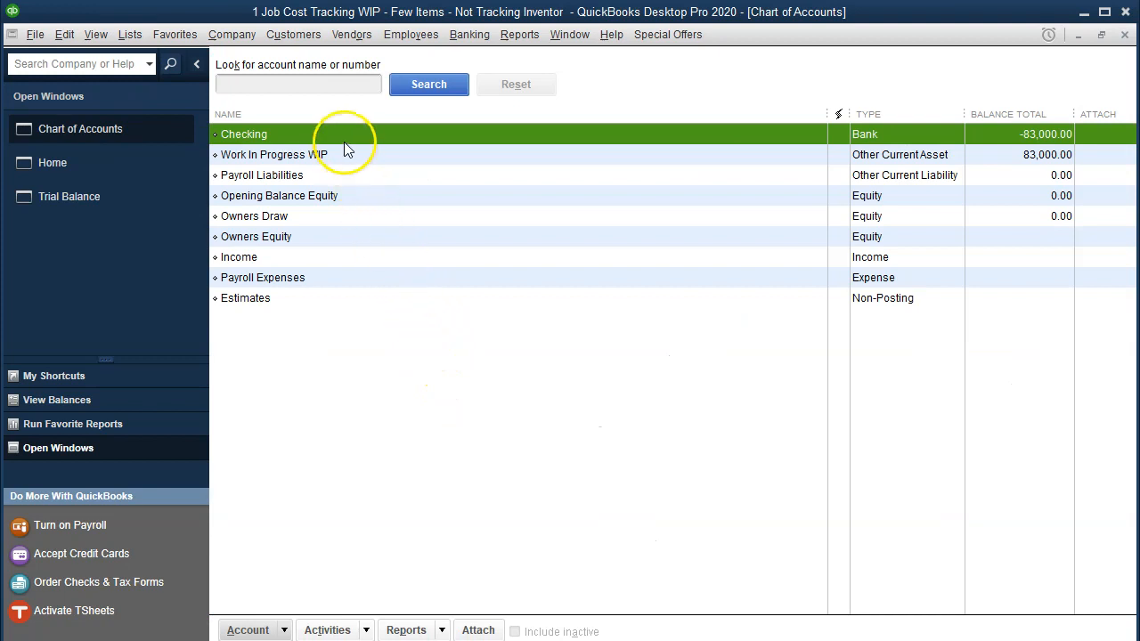
click(285, 629)
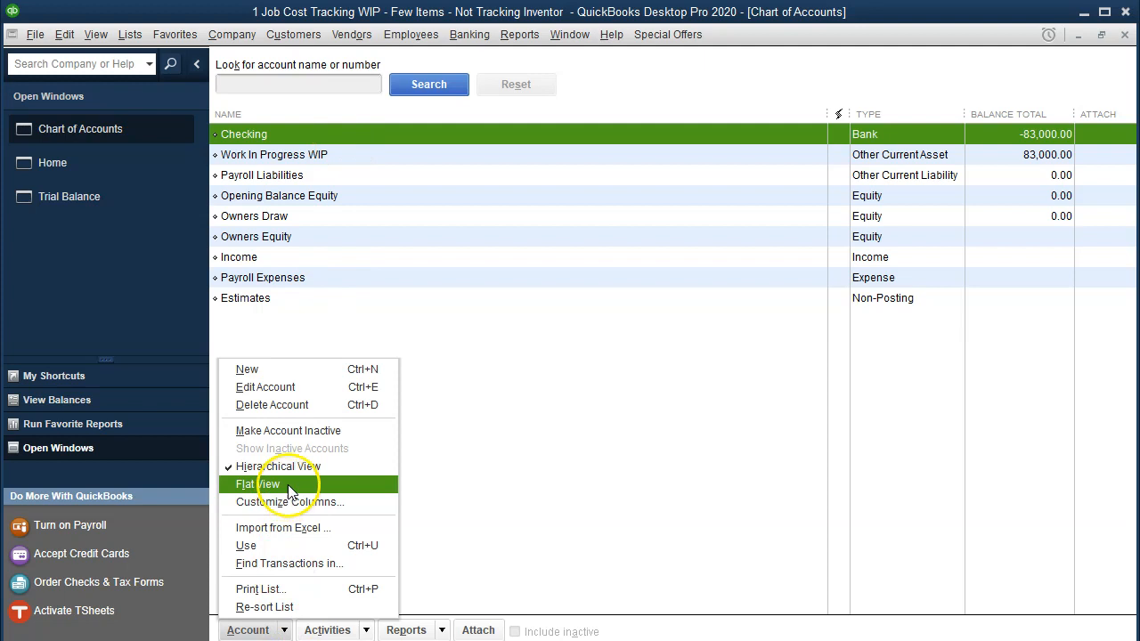
click(305, 388)
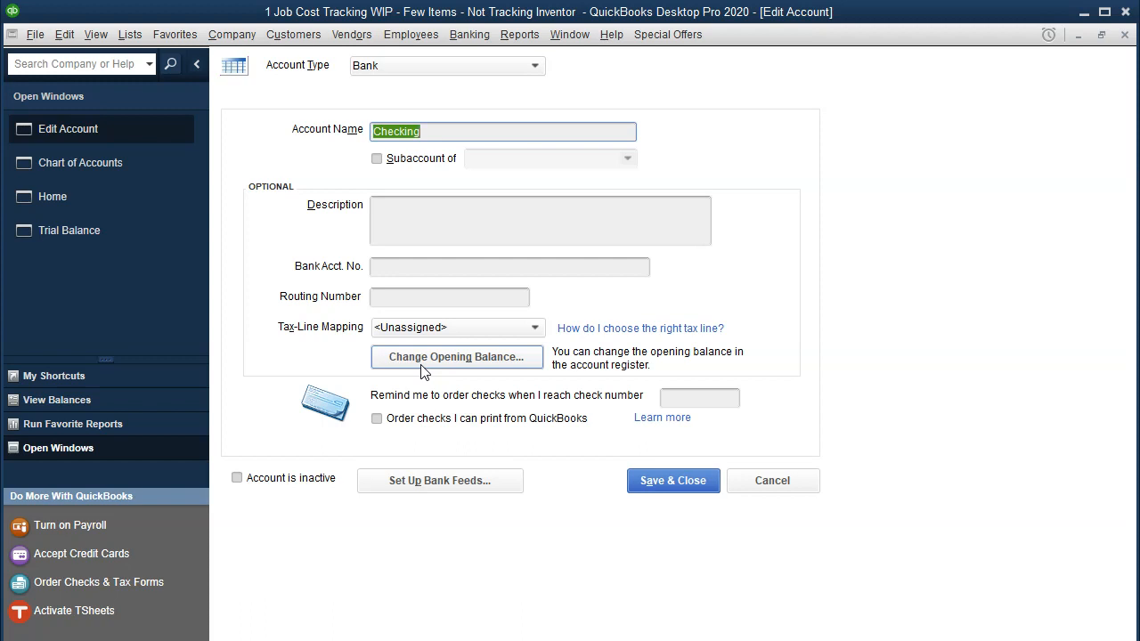
click(1124, 36)
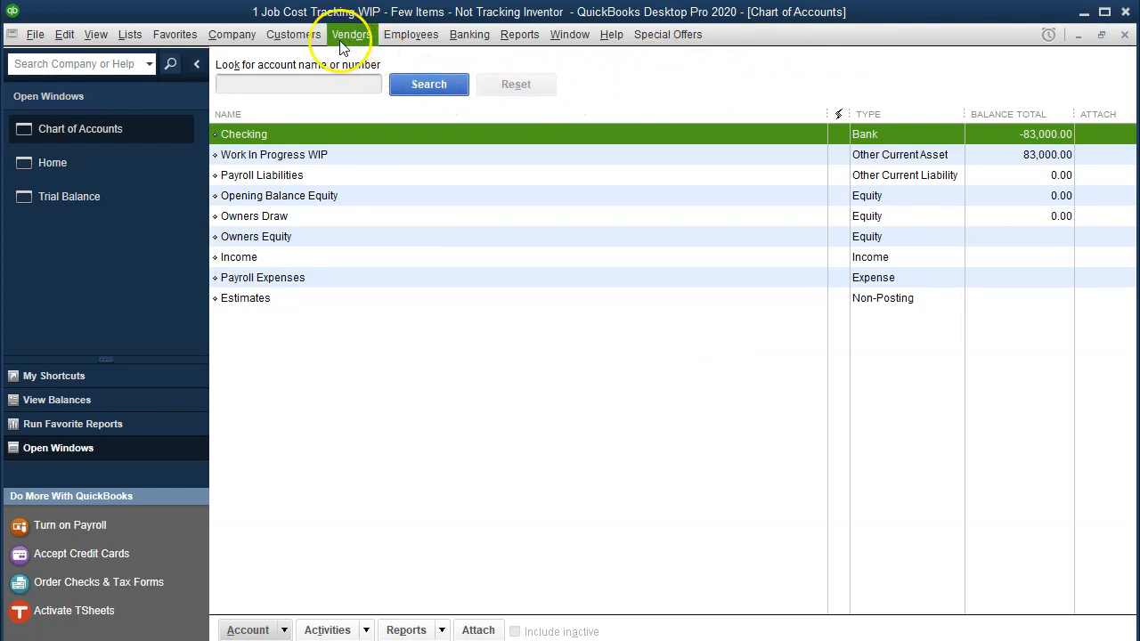
- Open a new general journal entry and suppress the journal entry numbering message for the future
click(301, 42)
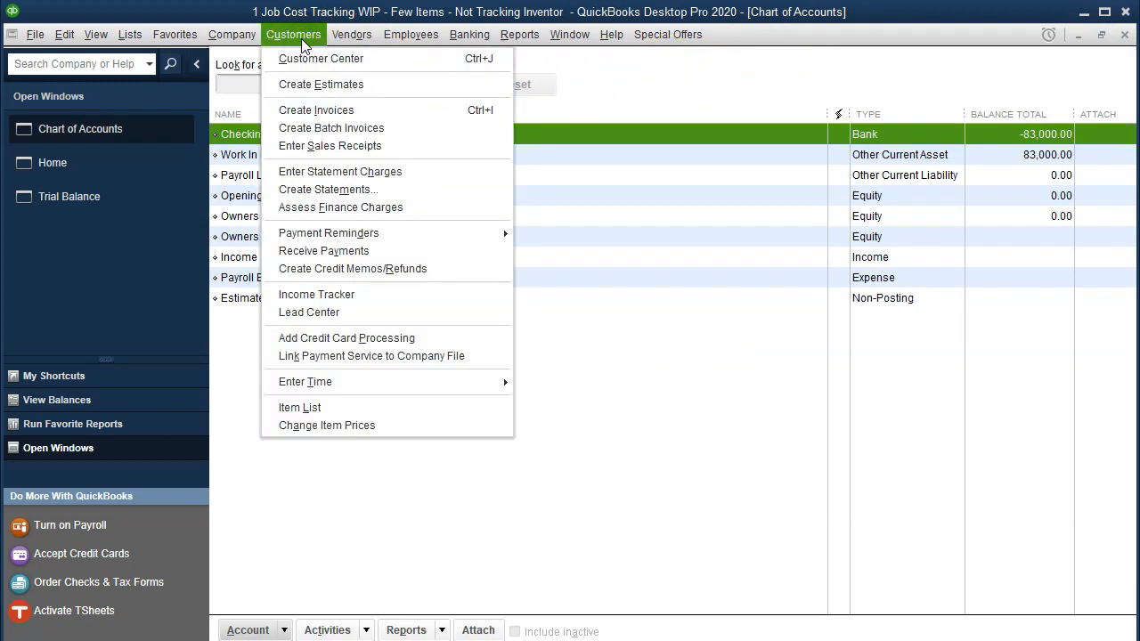
click(233, 33)
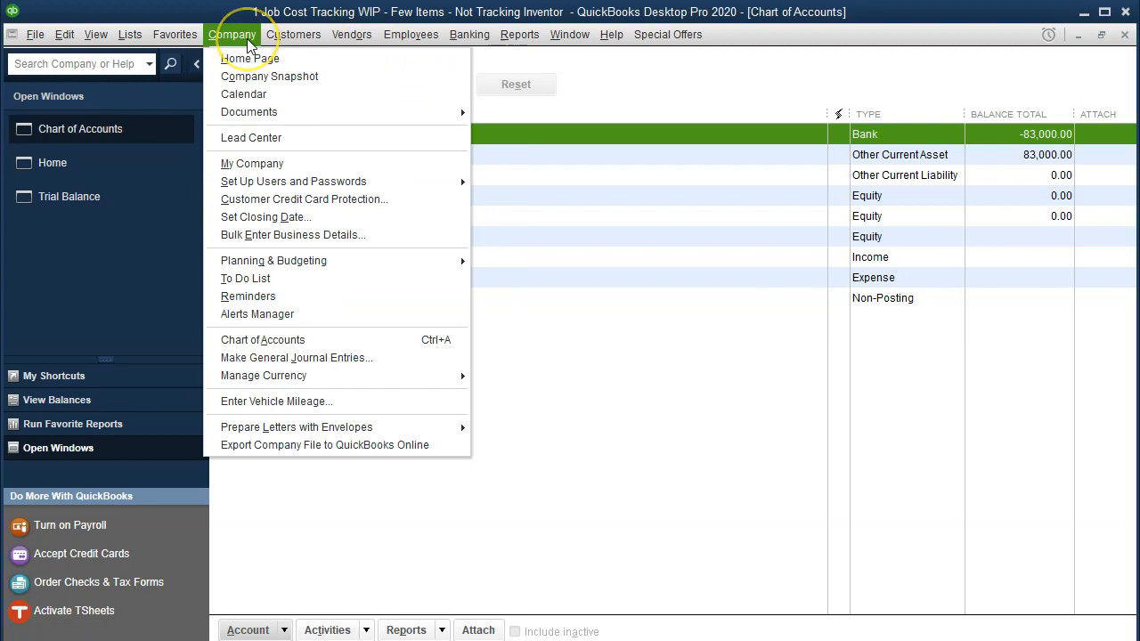
click(383, 359)
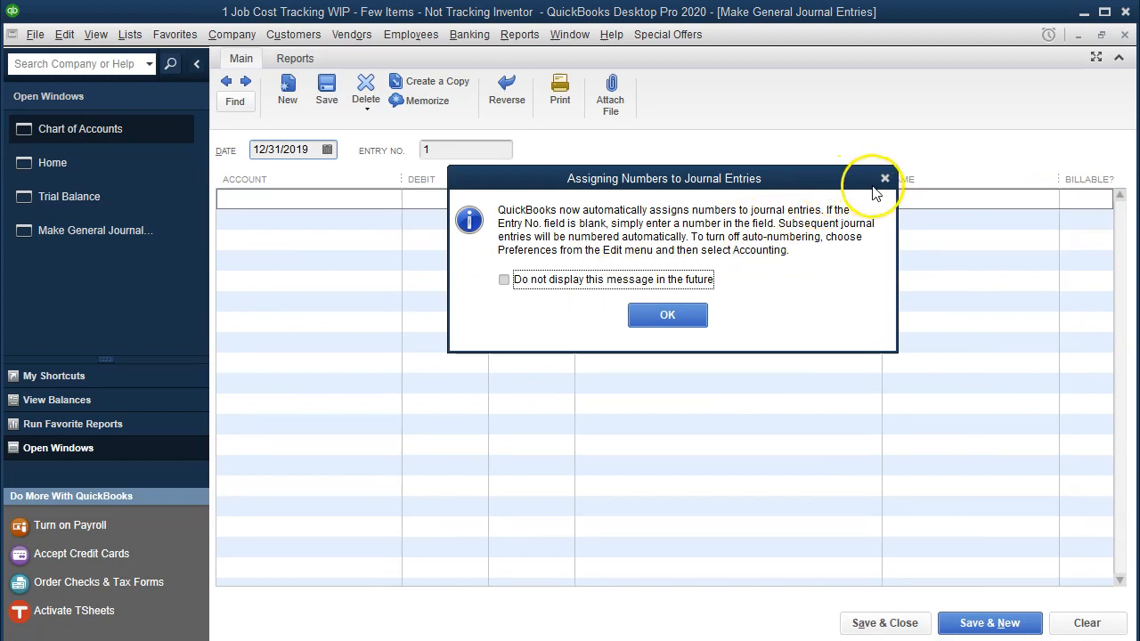
click(503, 280)
click(631, 315)
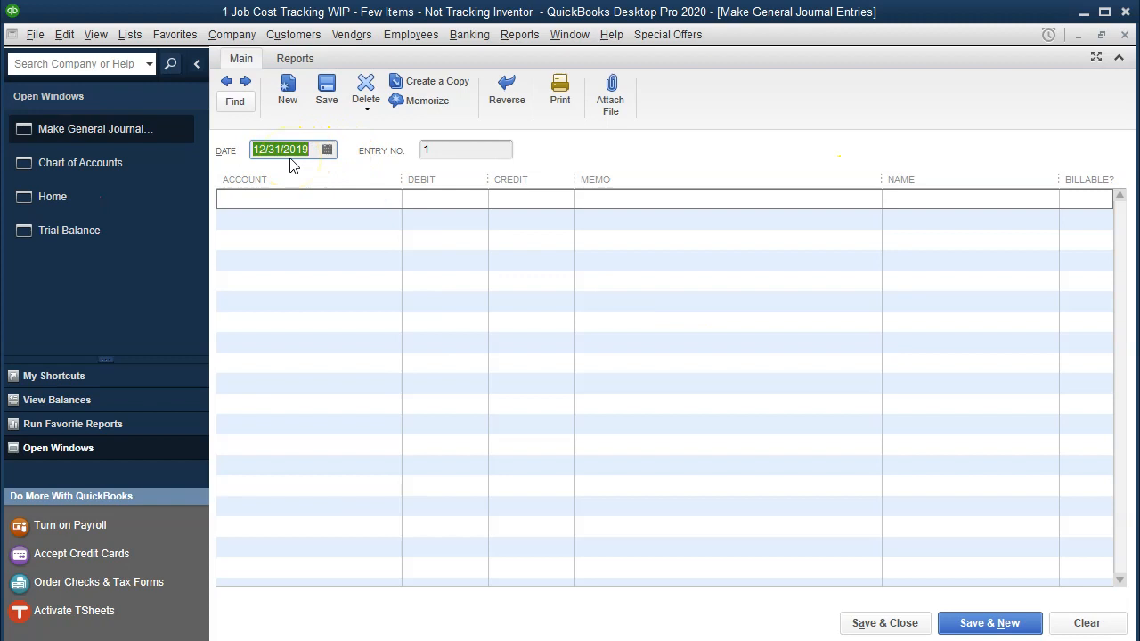
- Enter Checking on the journal entry's first line with a debit of 383,000, as in Cash's Adj amount in the Excel workbook
key(Tab)
key(Tab)
key(alt+Tab)
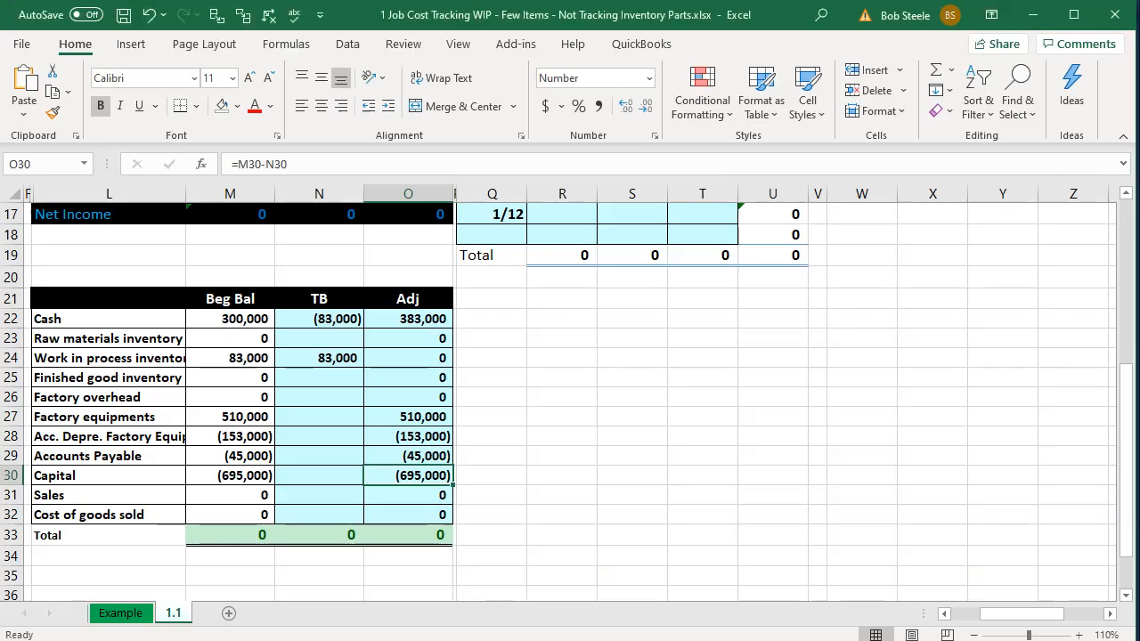
key(alt+Tab)
click(308, 200)
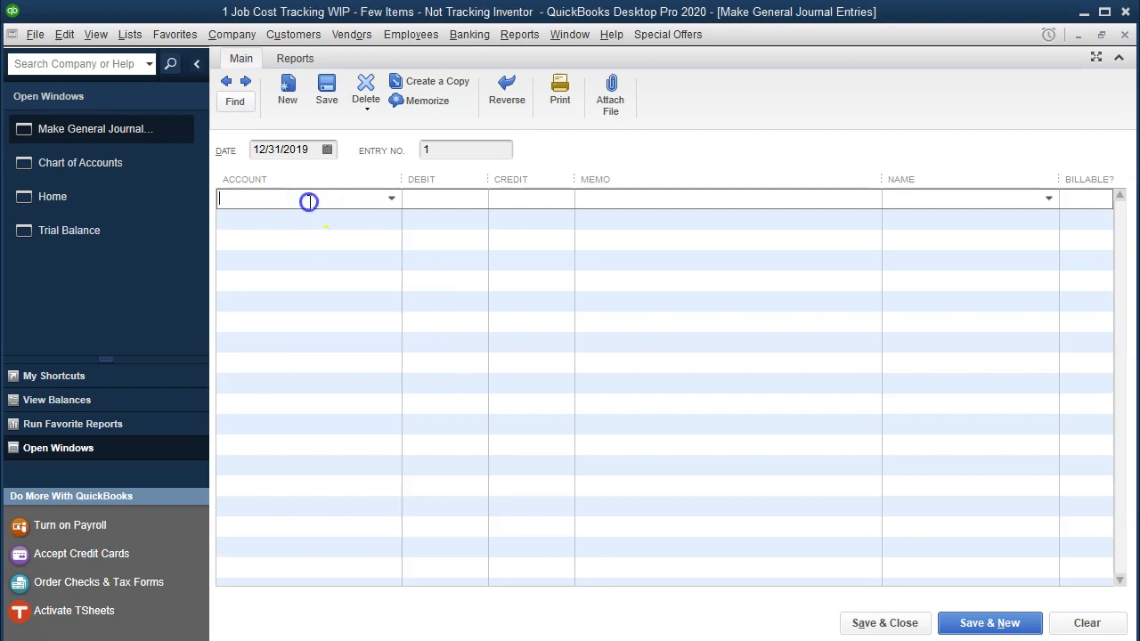
text(Checking)
key(Tab)
key(alt+Tab)
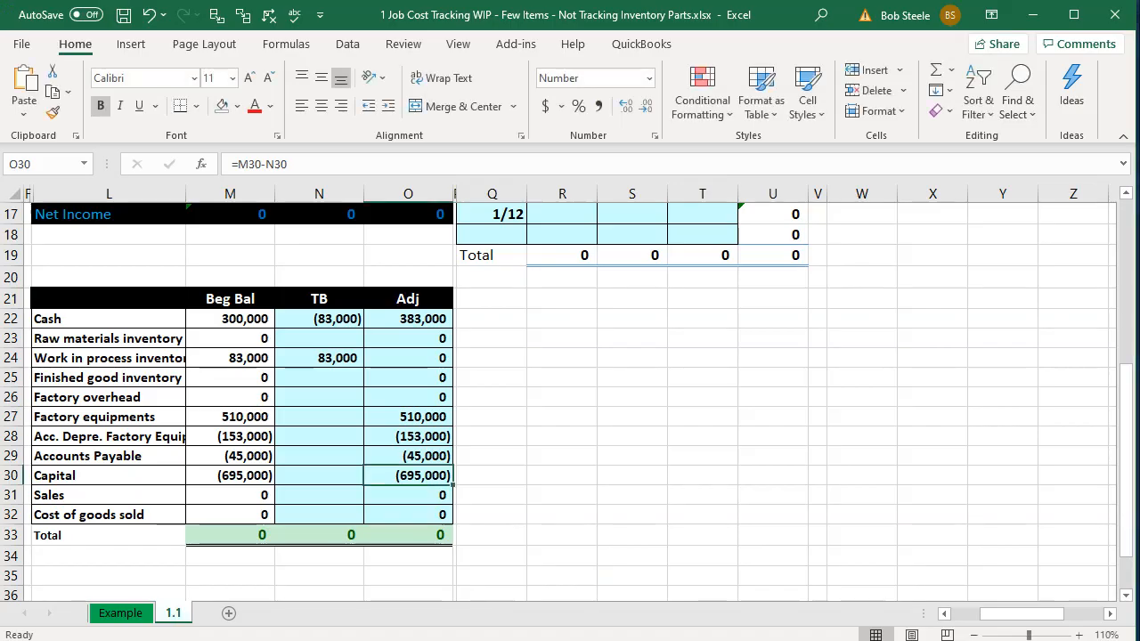
key(alt+Tab)
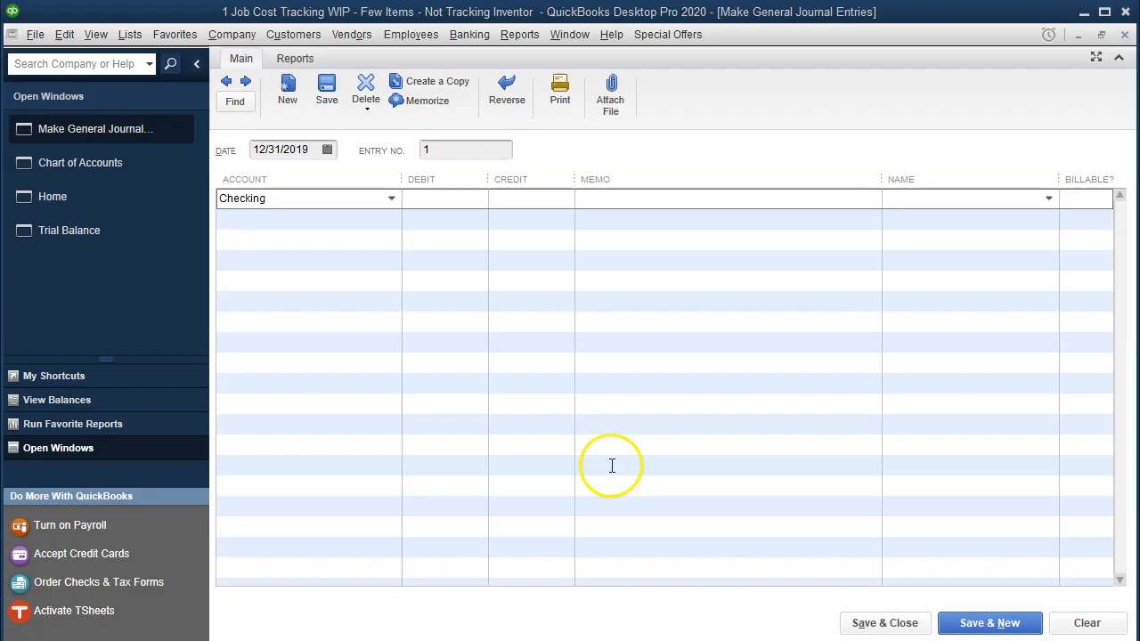
text(383,000)
key(Tab)
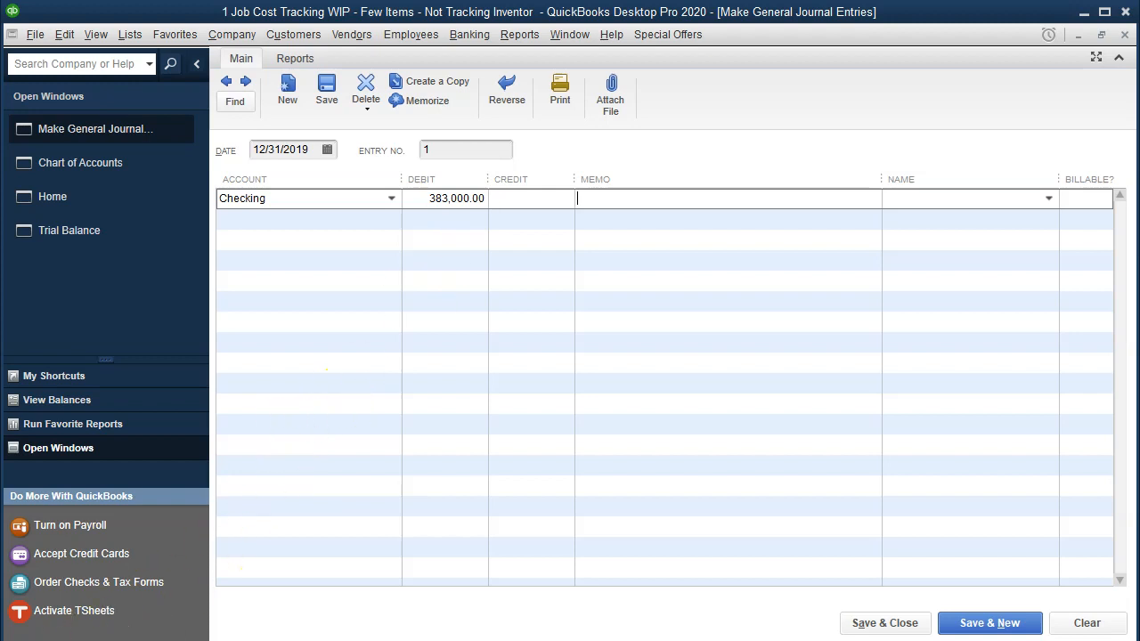
- Enter the memo Beg on the Checking line and move on to the second line
click(678, 198)
text(B)
key(Tab)
key(Tab)
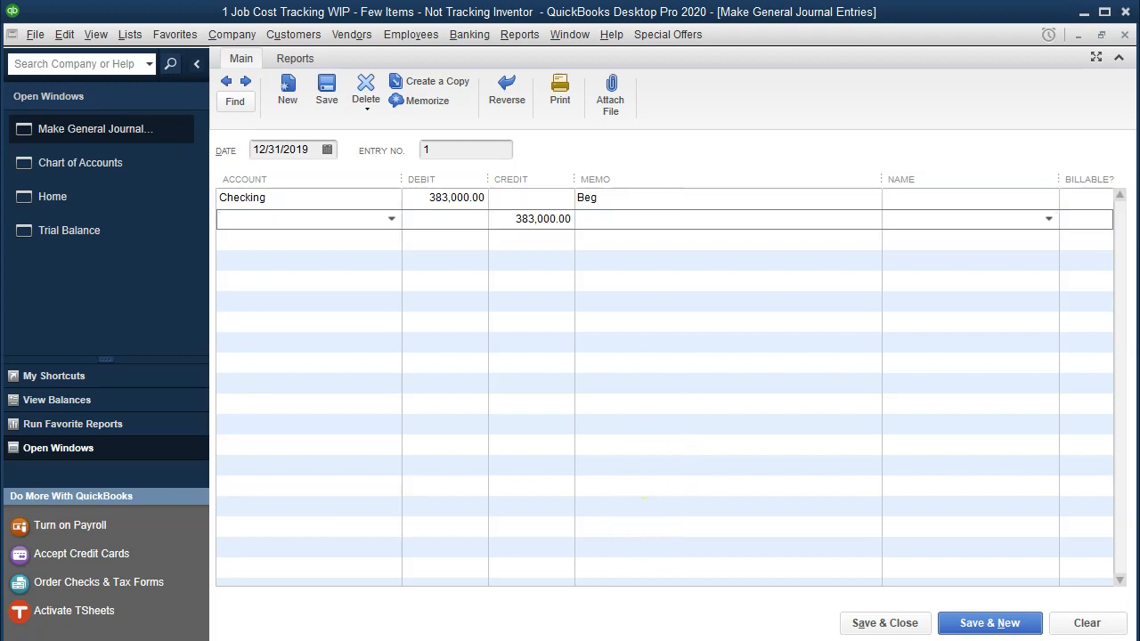
- Check the Factory equipments Adj amount in Excel and look through the QuickBooks account list on the journal's second line
key(alt+Tab)
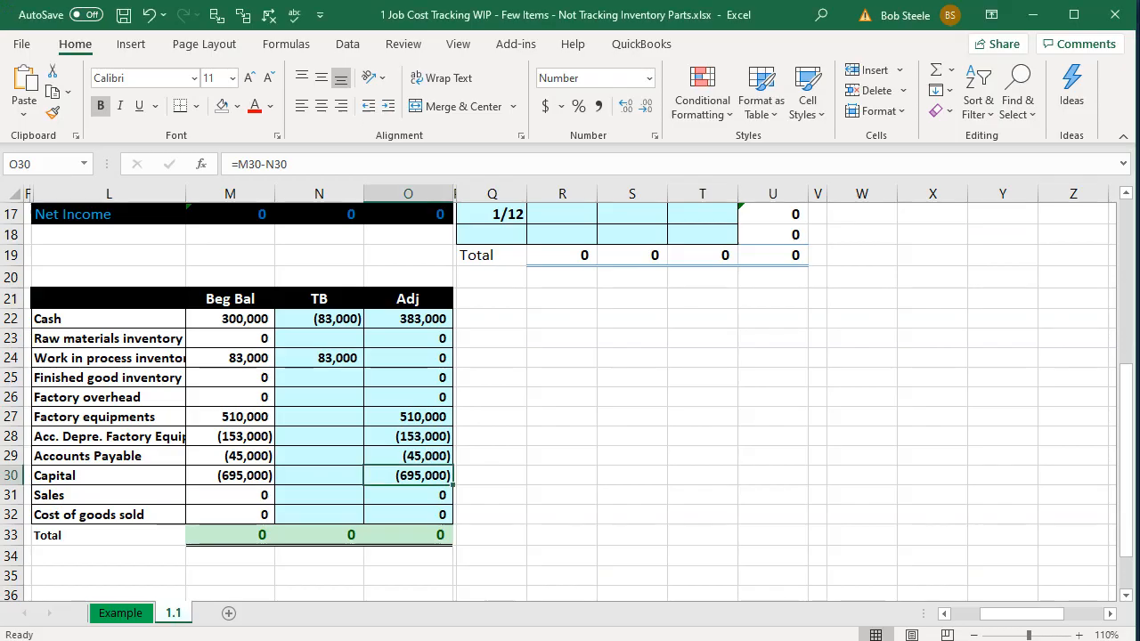
click(414, 420)
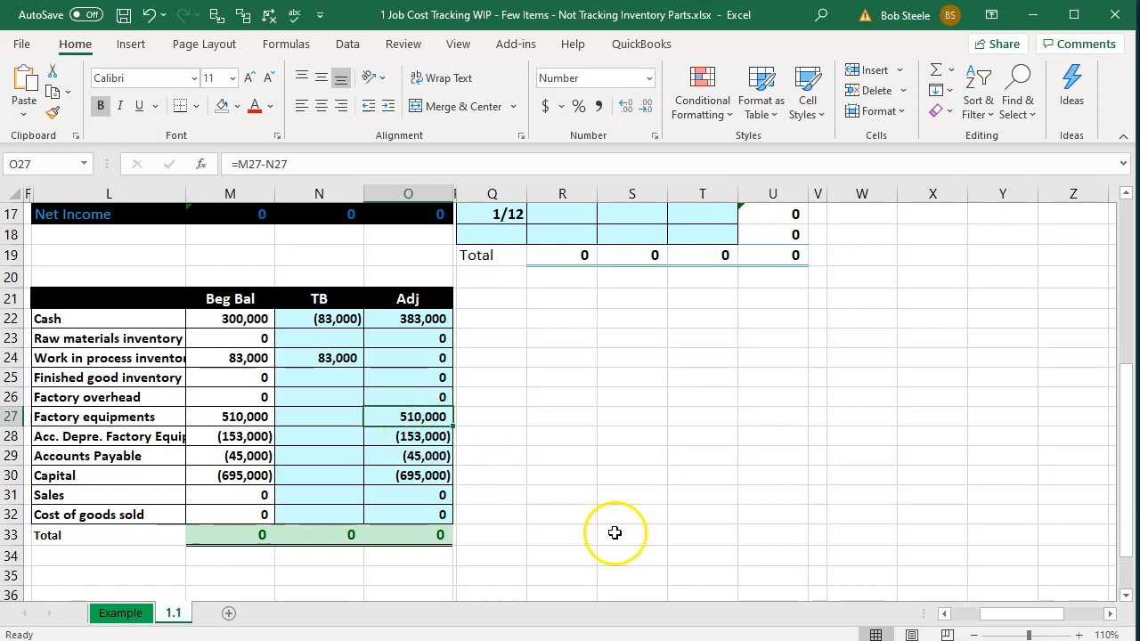
key(alt+Tab)
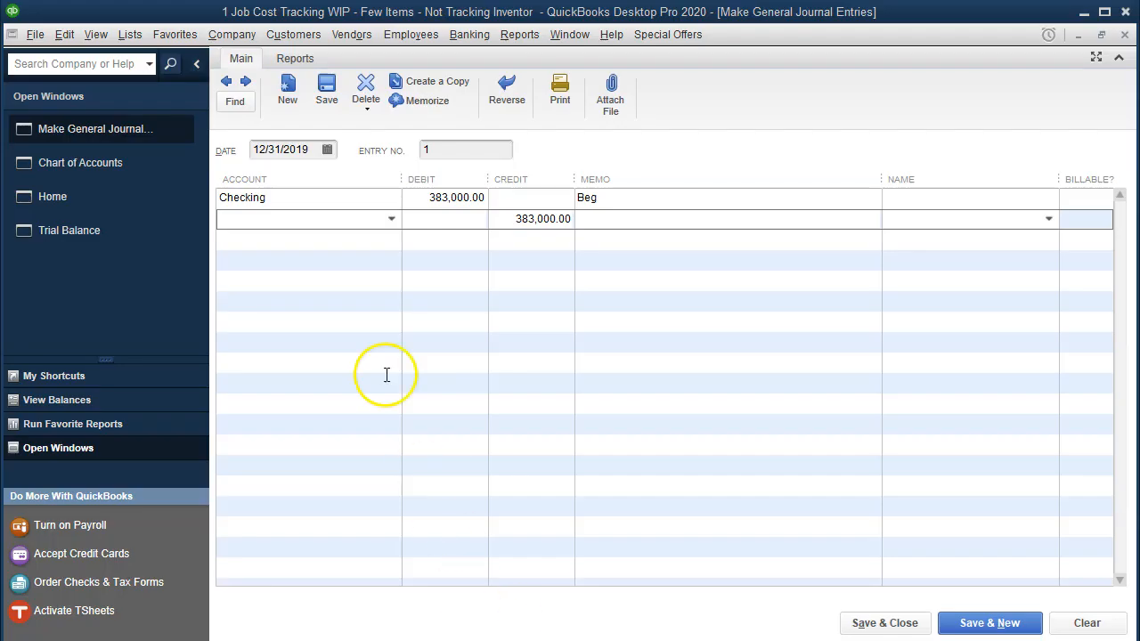
click(283, 218)
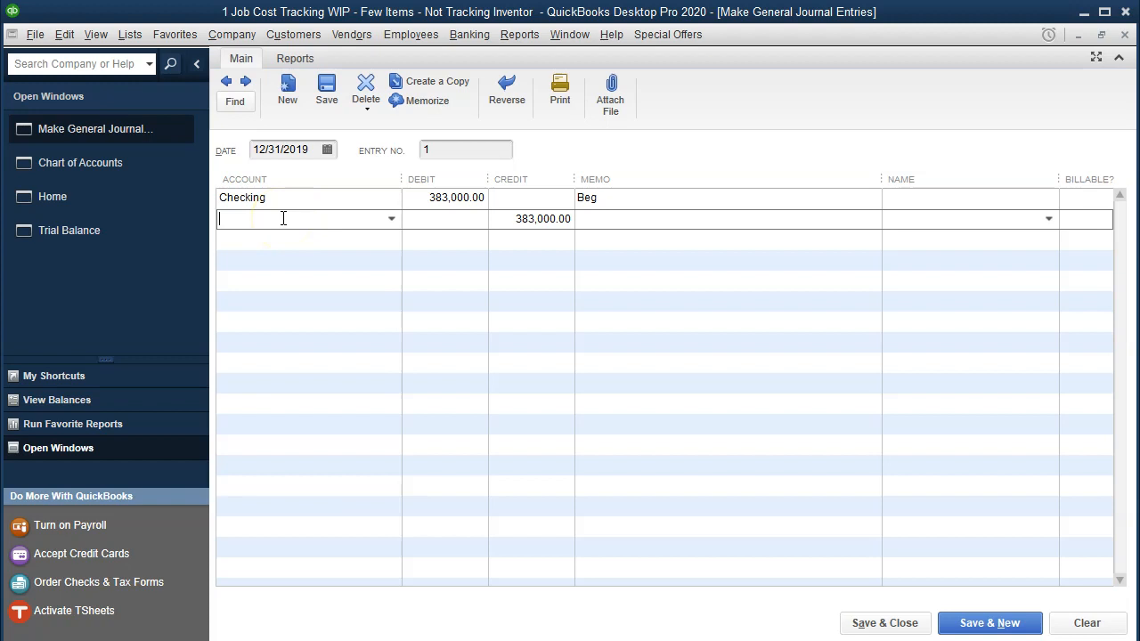
click(391, 219)
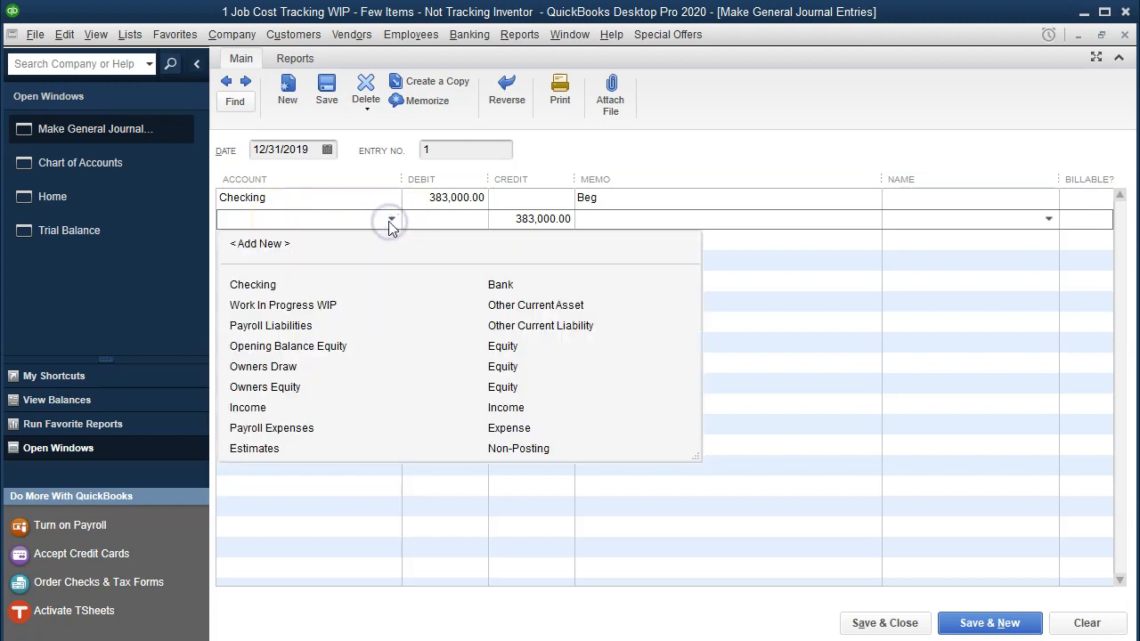
click(391, 219)
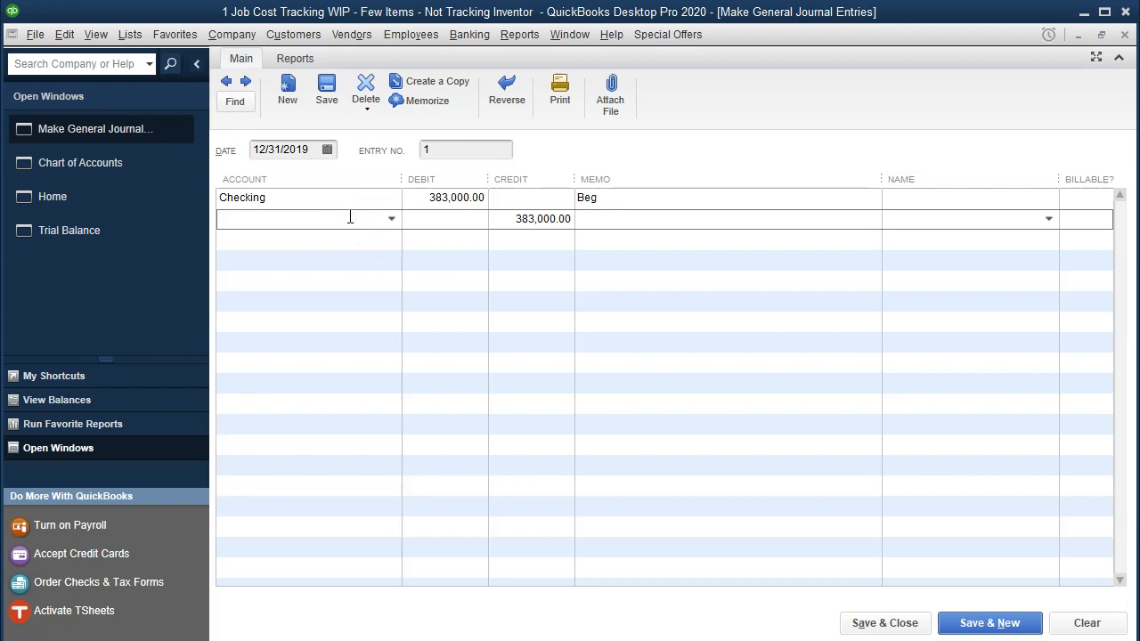
- Enter Factory Equipment as the second line's account and set it up as a new Fixed Asset account
text(Factory Equipm)
key(BackSpace)
key(BackSpace)
text(ment)
key(Tab)
key(Return)
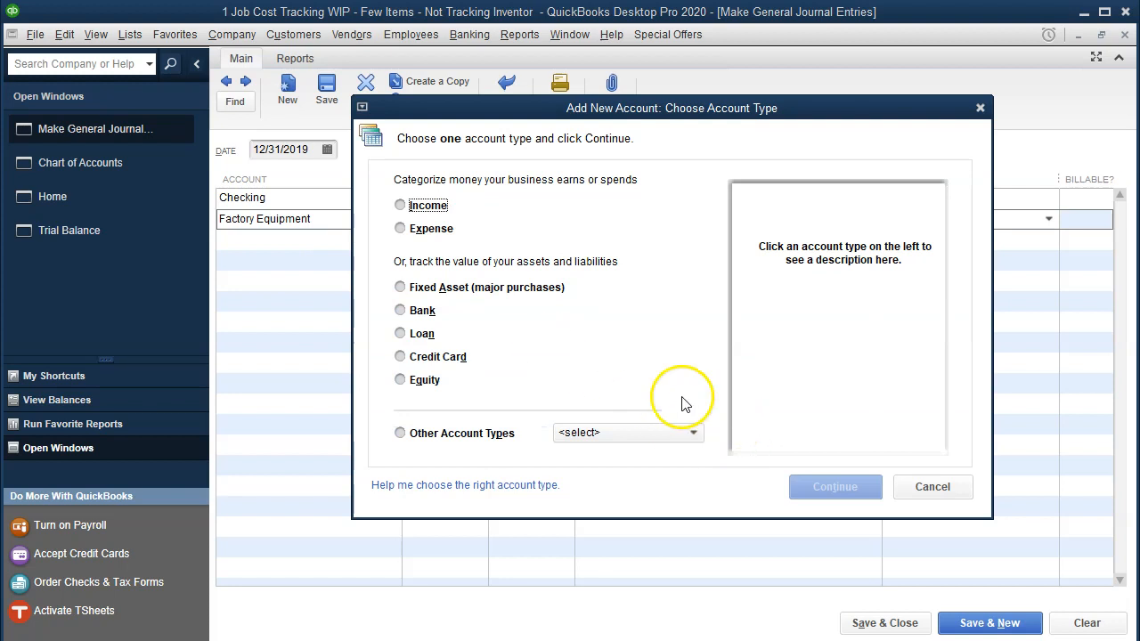
click(460, 291)
click(809, 487)
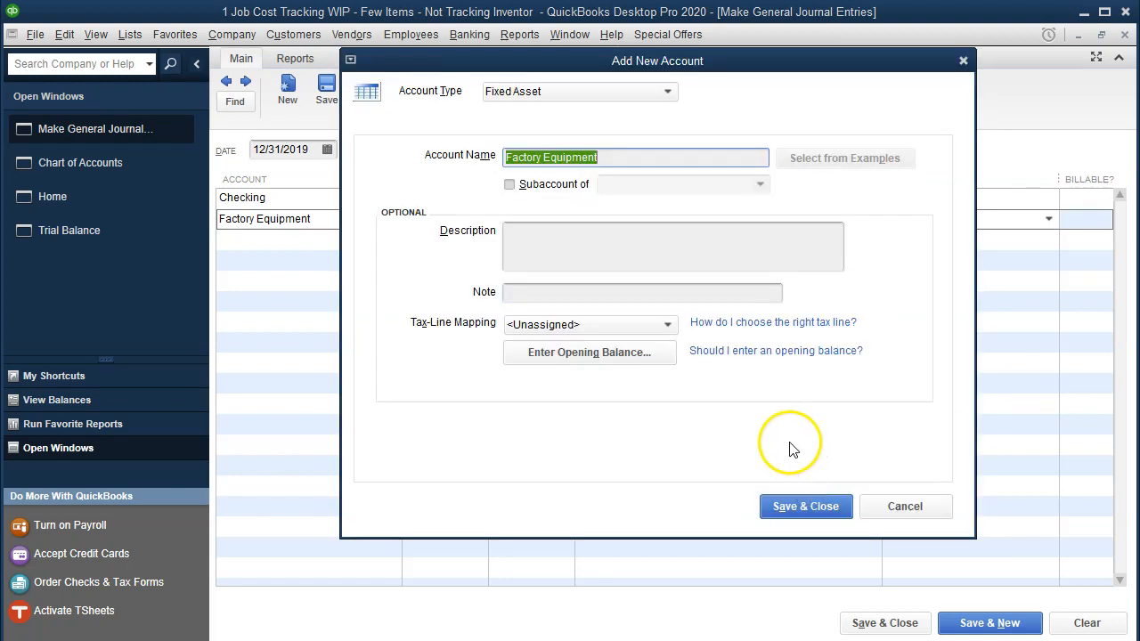
click(826, 506)
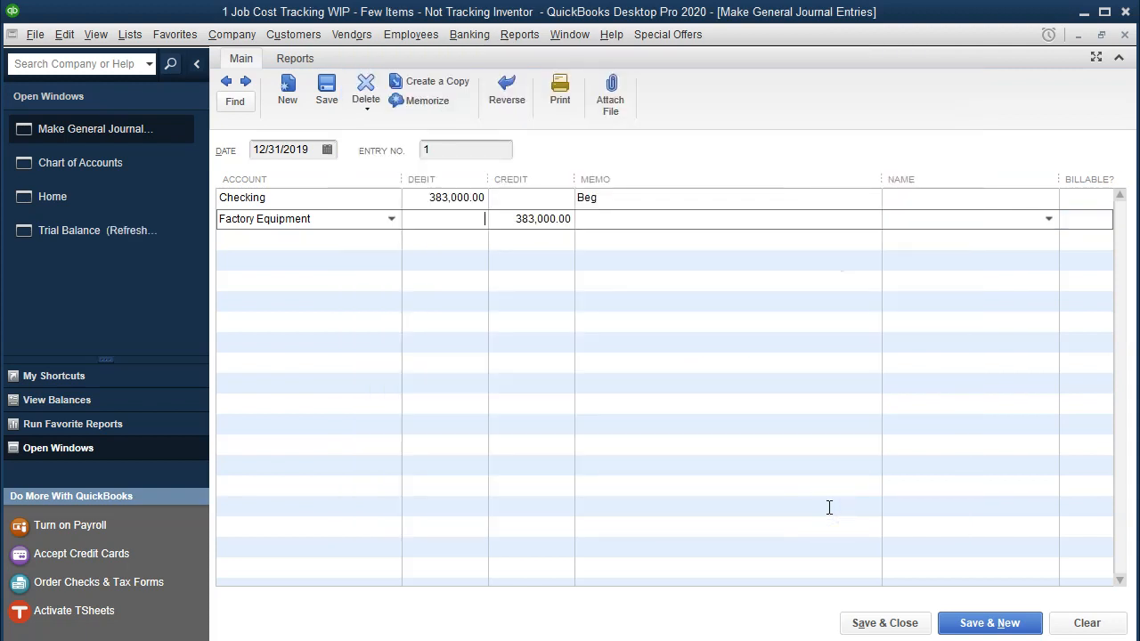
- Enter a debit of 510,000 on the Factory Equipment line and move on to the third line
text(510,000)
key(Tab)
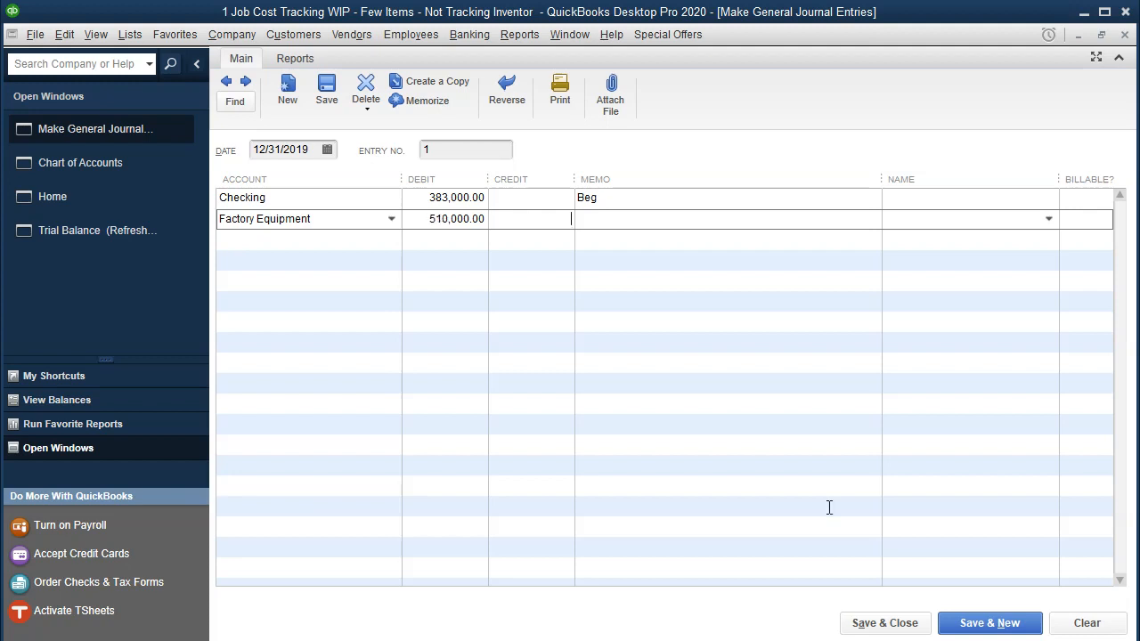
key(Tab)
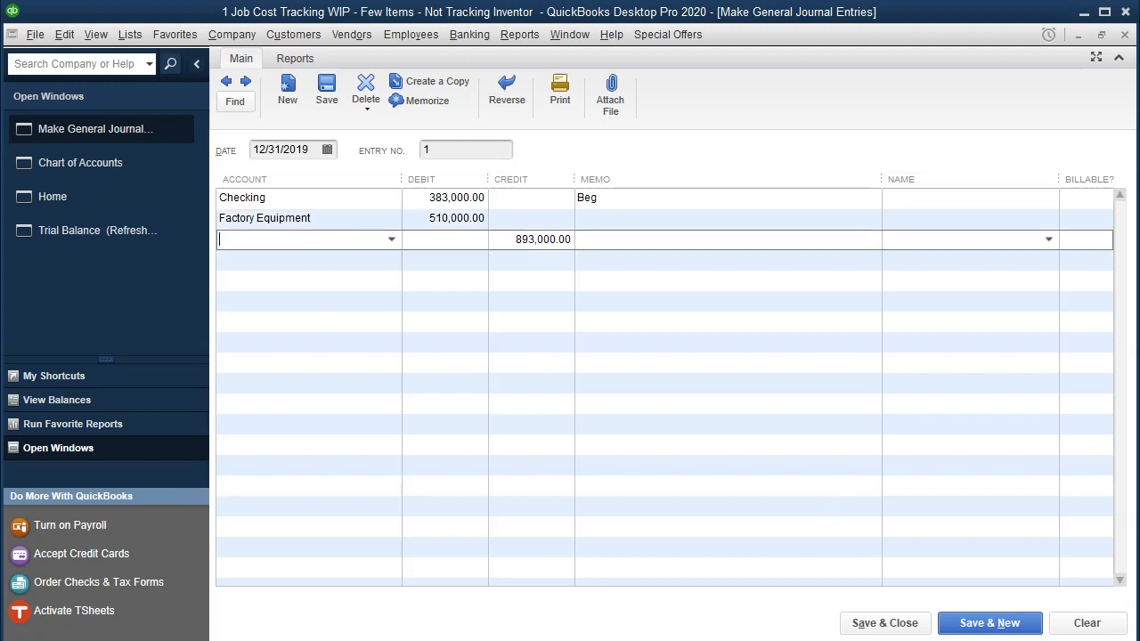
- Check the accumulated depreciation adjustment in Excel, and enter Accumulated Depreciation on the journal's third line in QuickBooks as a new Fixed Asset account
key(alt+Tab)
click(420, 437)
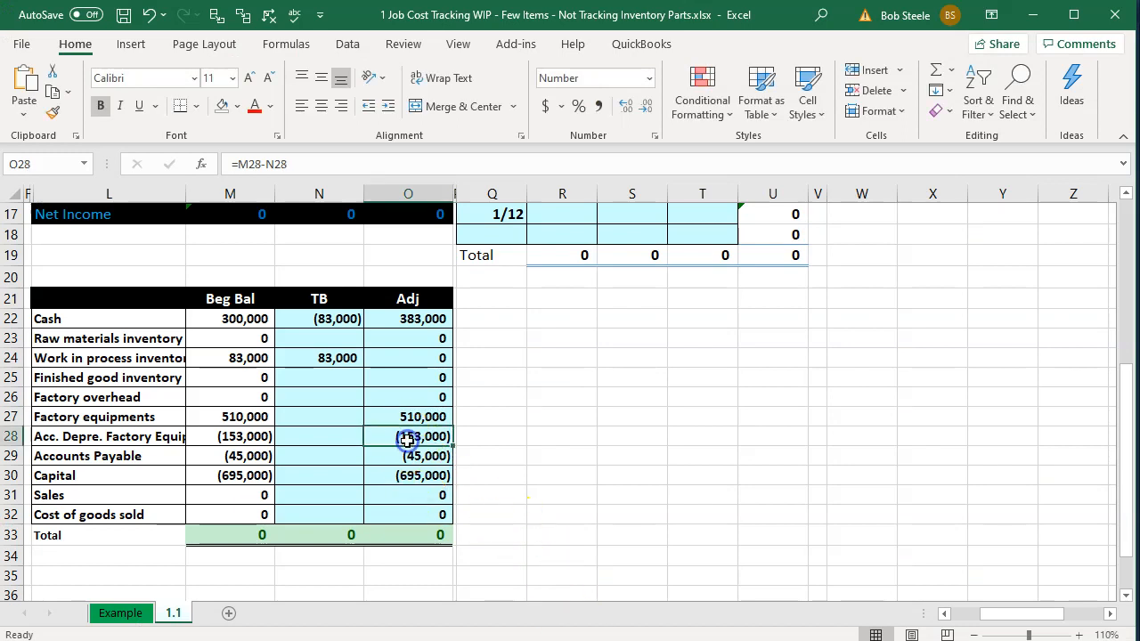
key(alt+Tab)
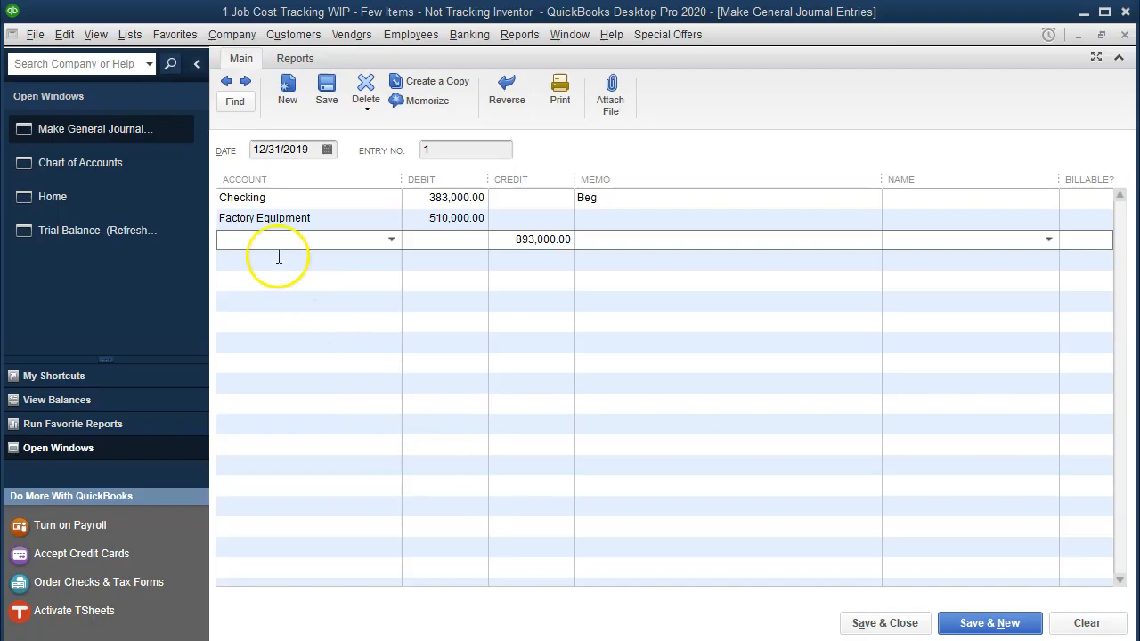
text(Accu)
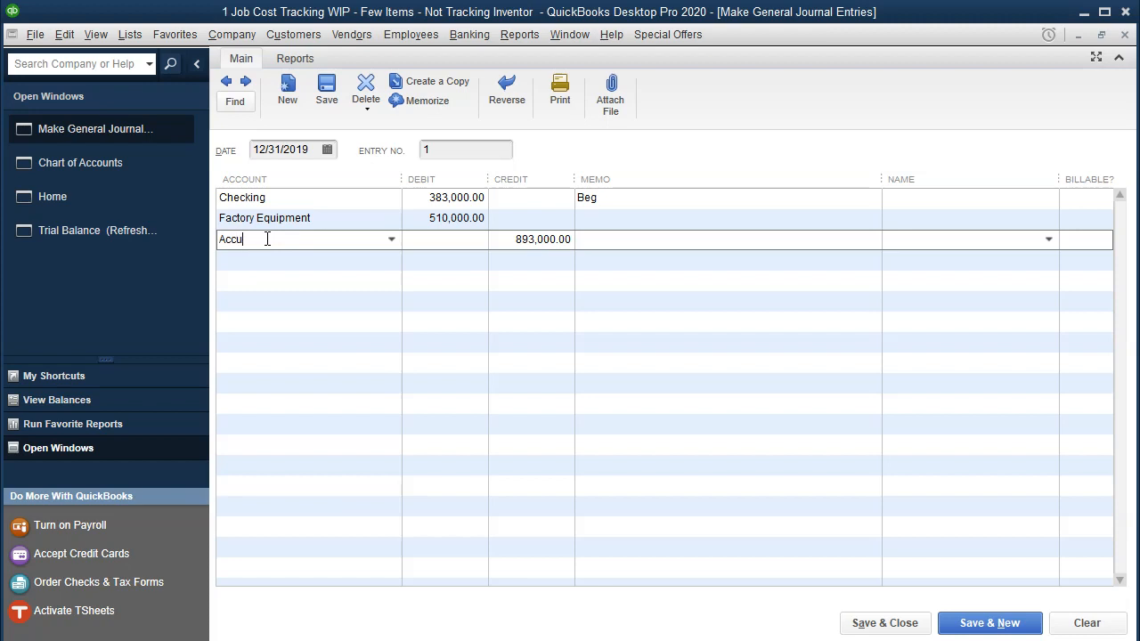
text(mulated Depreciation)
key(Tab)
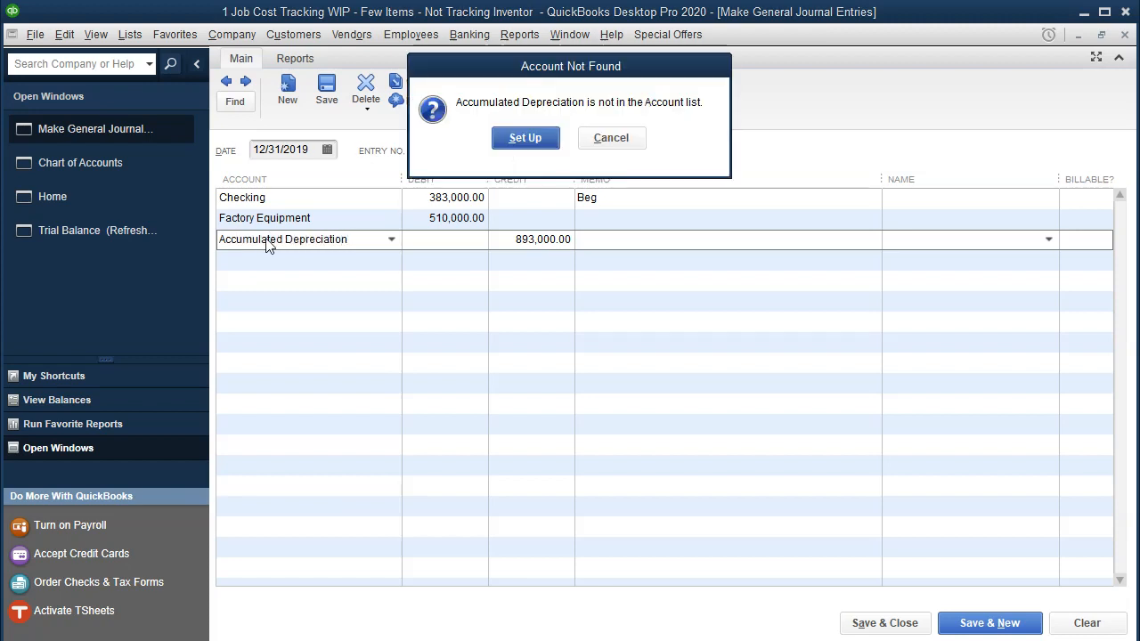
click(525, 138)
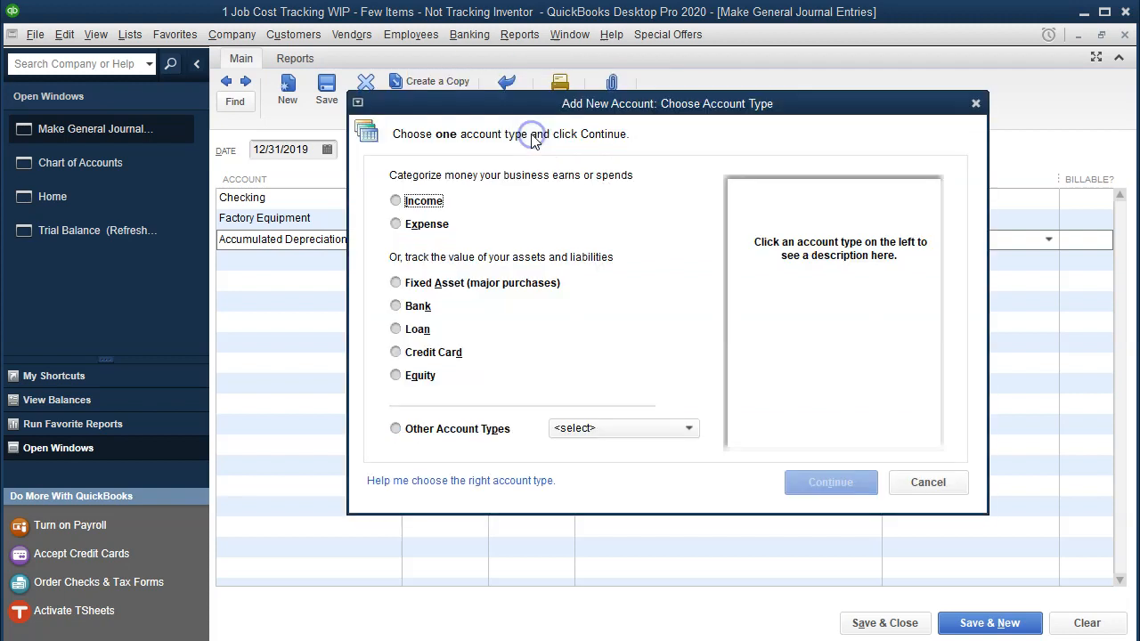
click(454, 285)
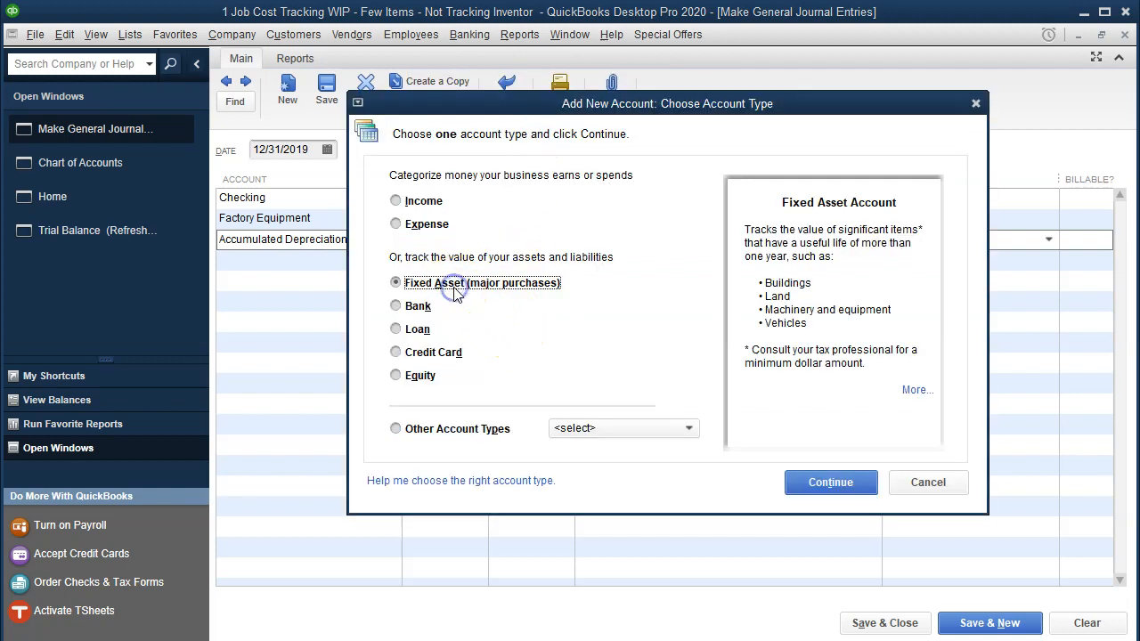
click(821, 484)
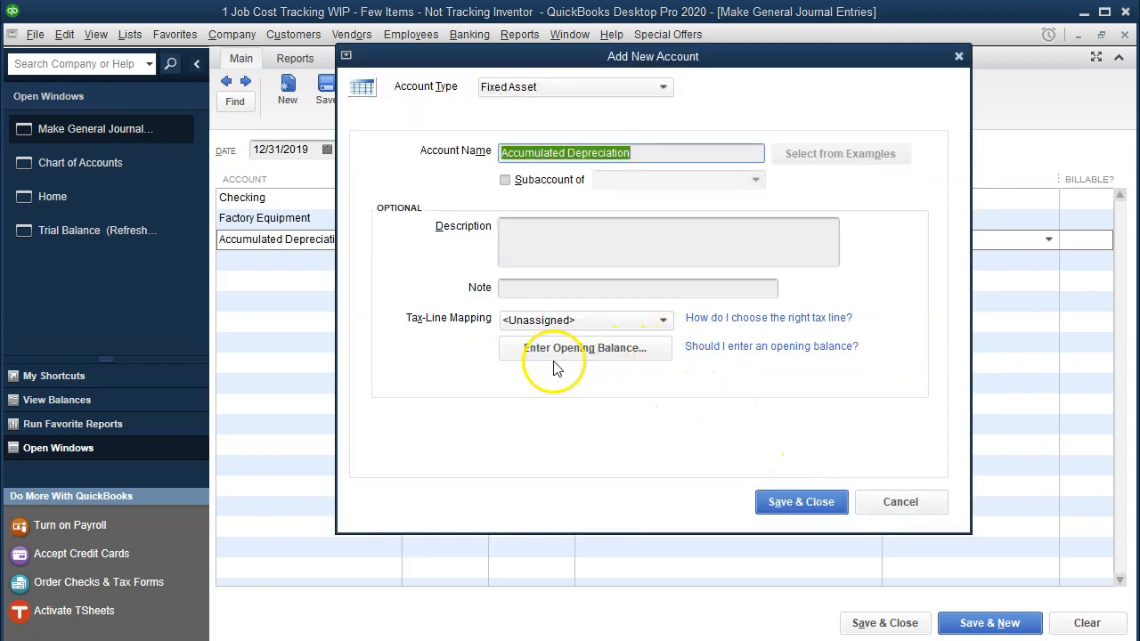
click(554, 359)
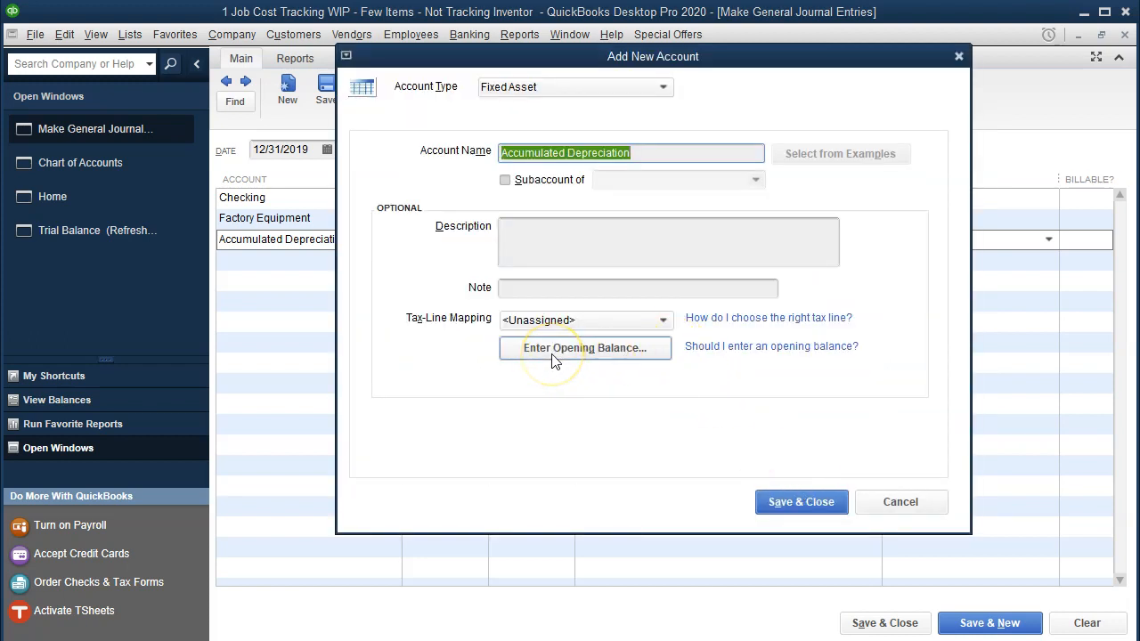
click(797, 504)
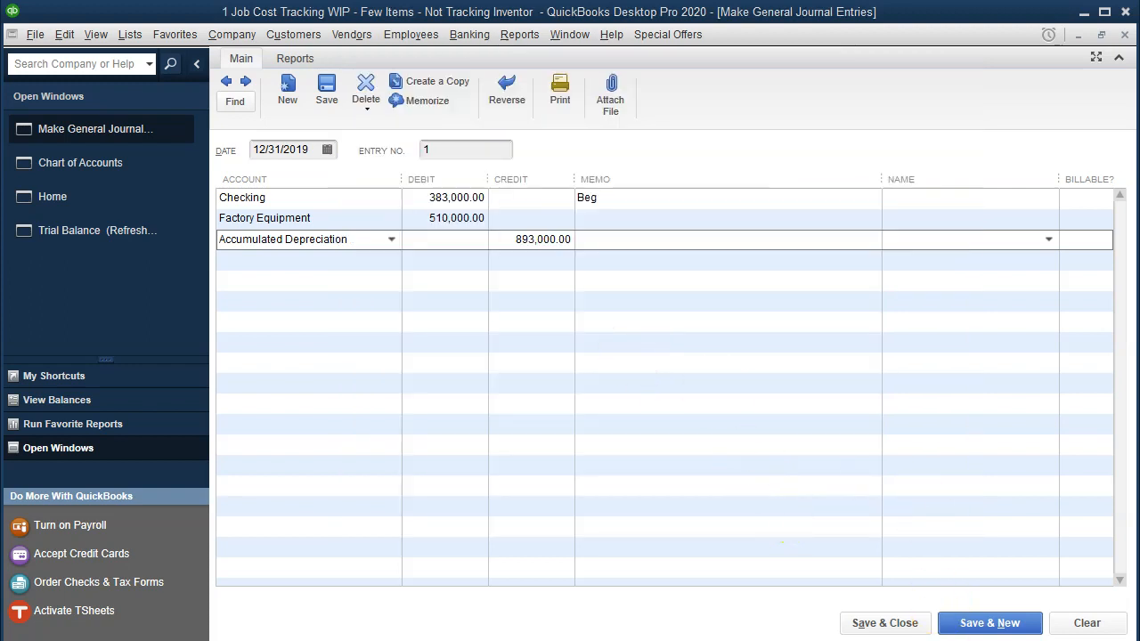
- Recheck the Excel adjustment, enter a credit of 153,000 on the Accumulated Depreciation line in QuickBooks and move on to the fourth line
key(alt+Tab)
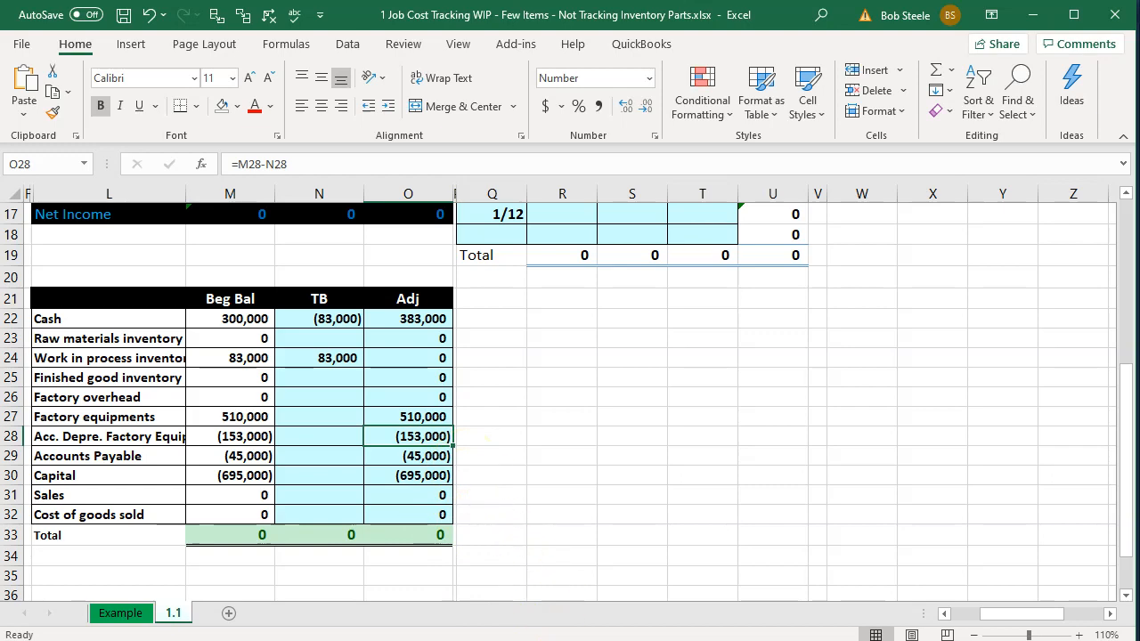
key(alt+Tab)
double_click(509, 243)
text(153,000)
key(Tab)
key(Tab)
key(Tab)
key(Tab)
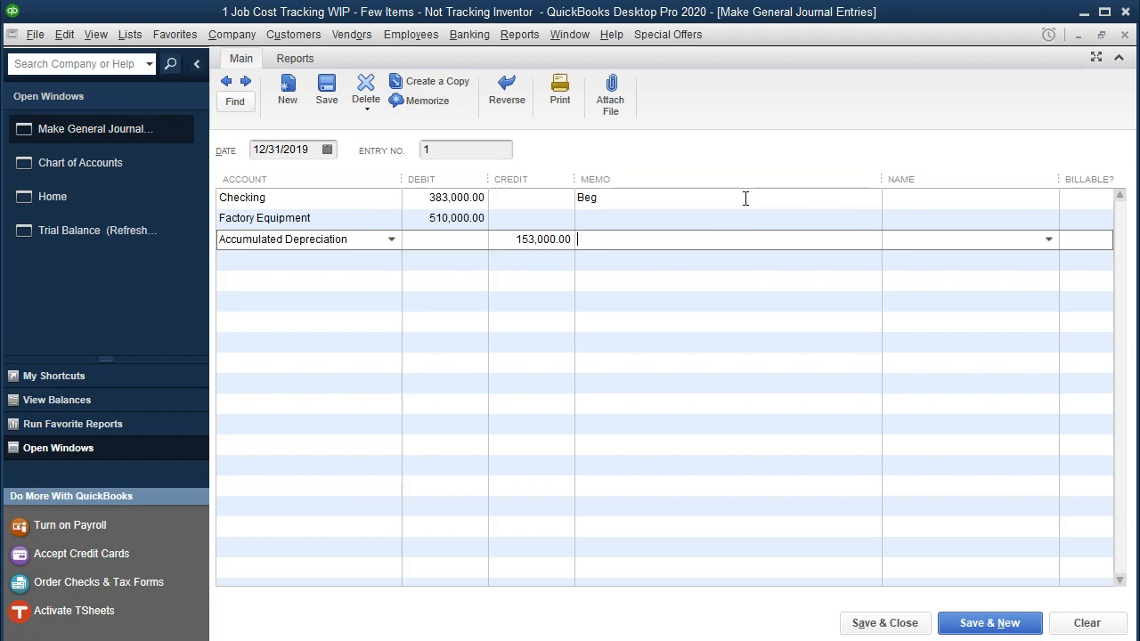
click(277, 264)
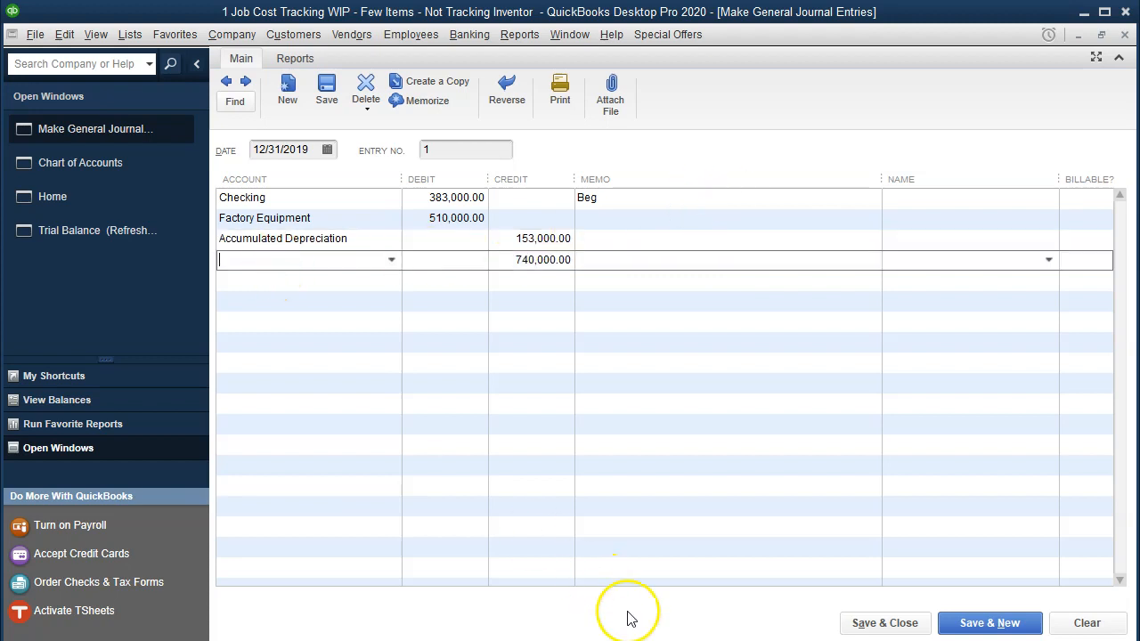
- Check the payables adjustment in Excel, and enter Accounts Payable on the fourth line in QuickBooks as a new account of type Accounts Payable
key(alt+Tab)
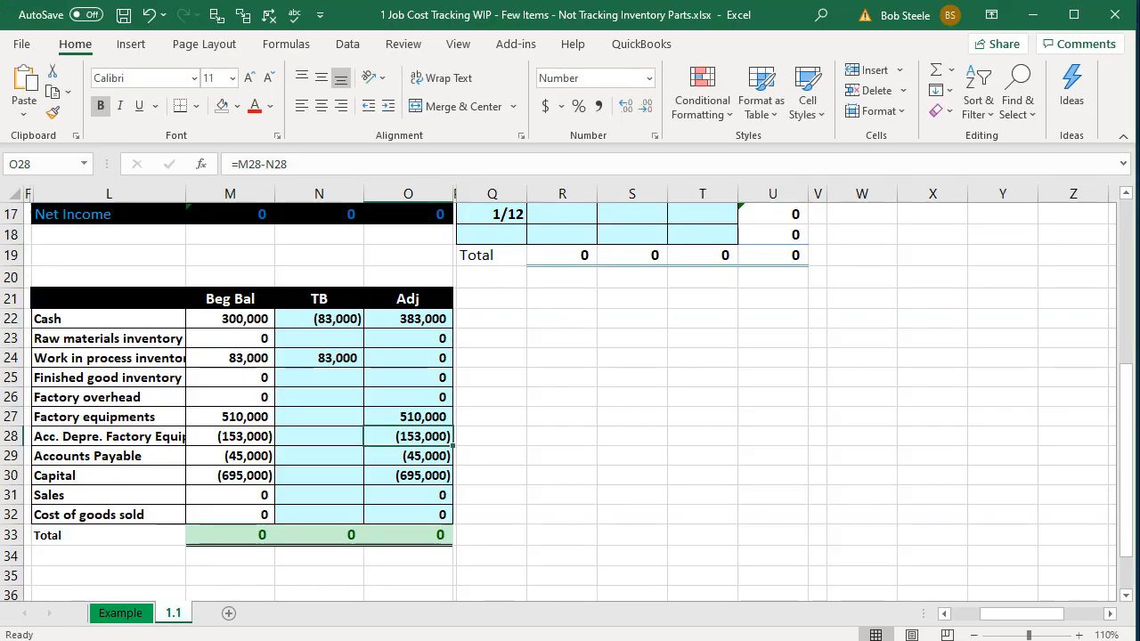
click(413, 461)
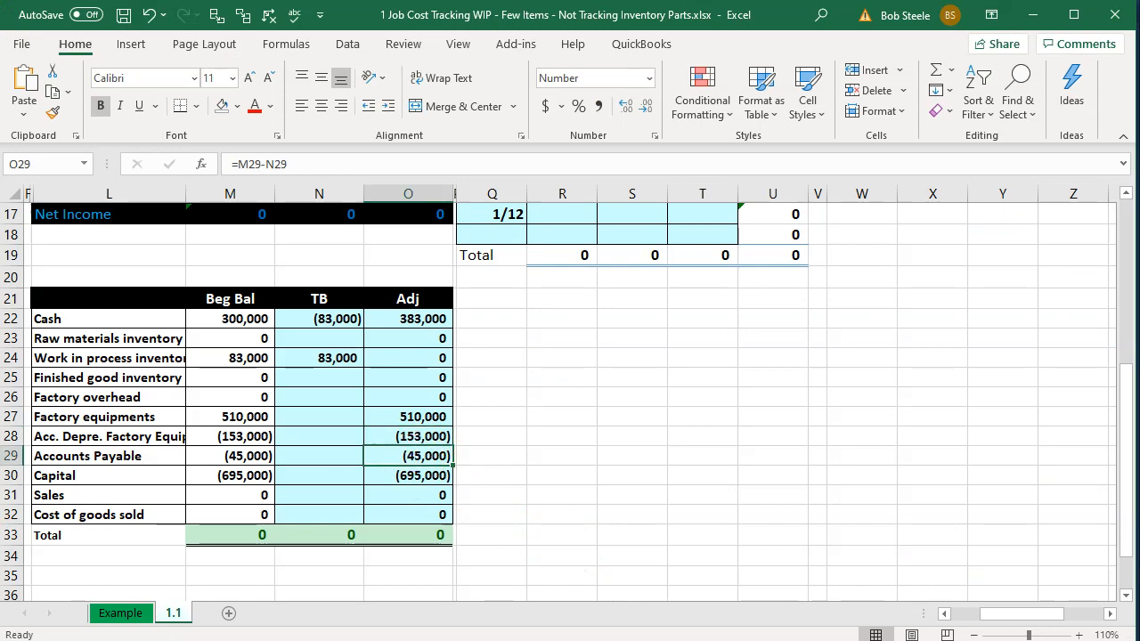
key(alt+Tab)
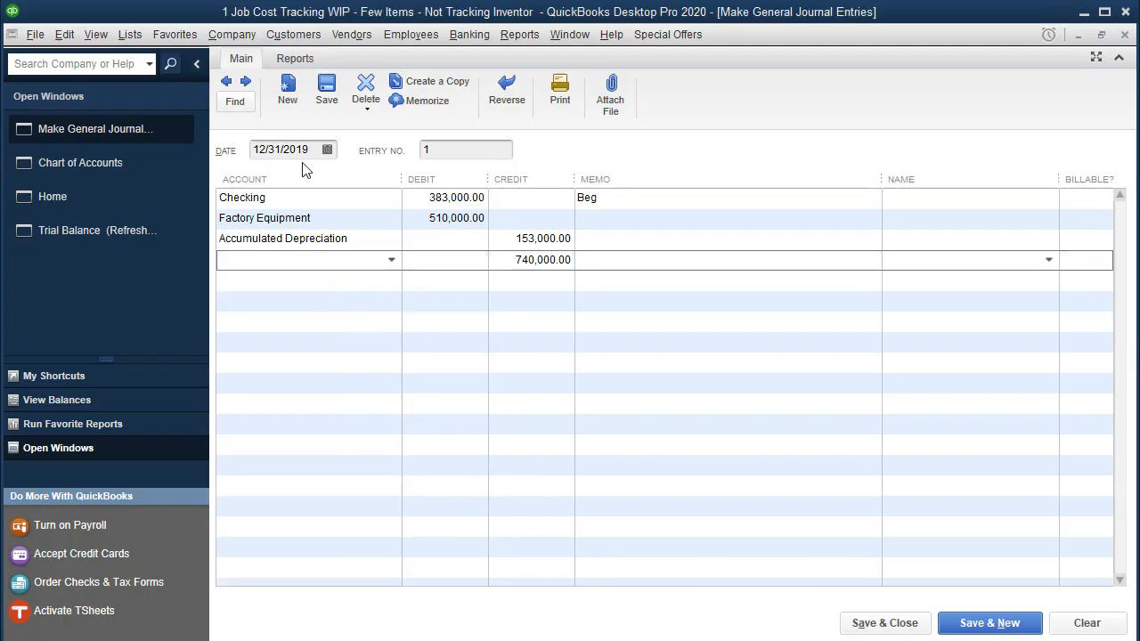
text(Accounts Payable)
key(Tab)
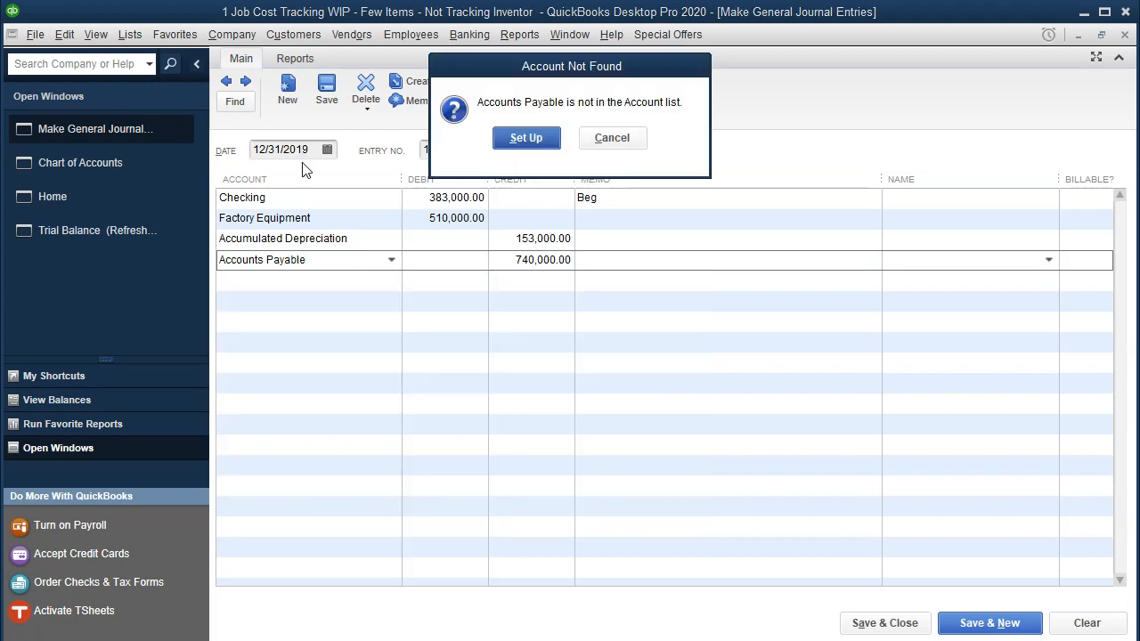
key(Return)
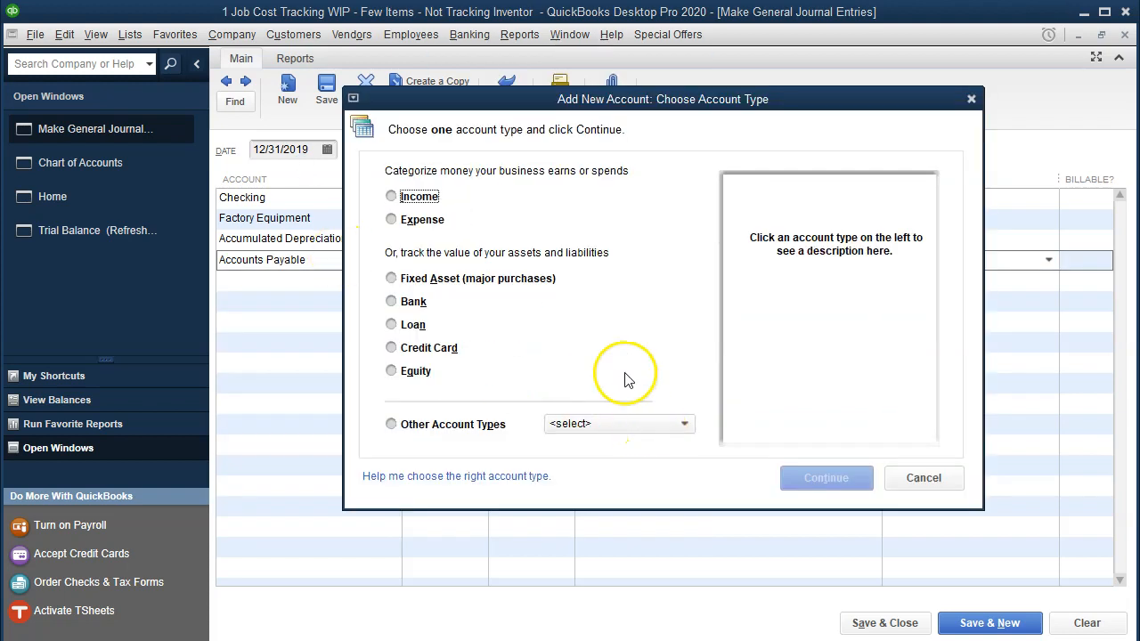
click(641, 423)
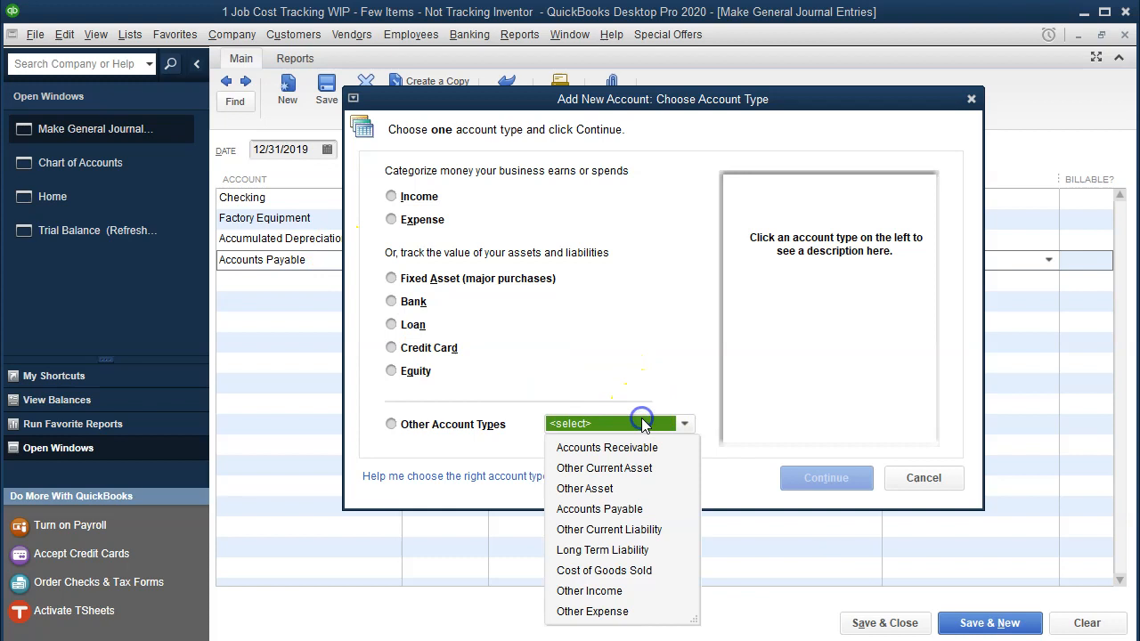
click(615, 511)
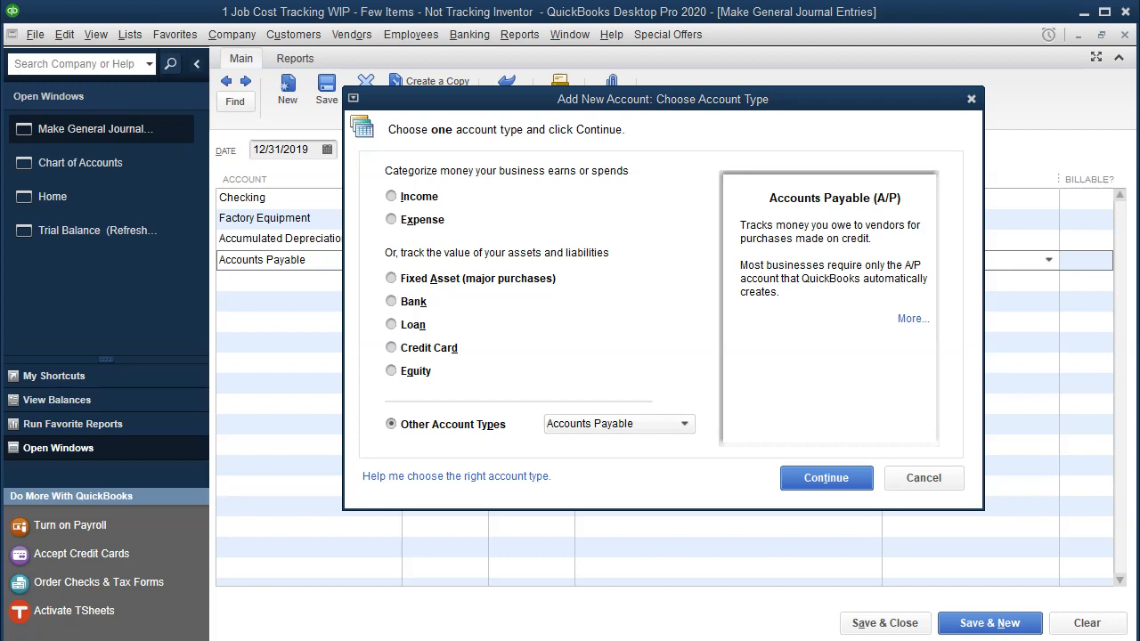
click(811, 480)
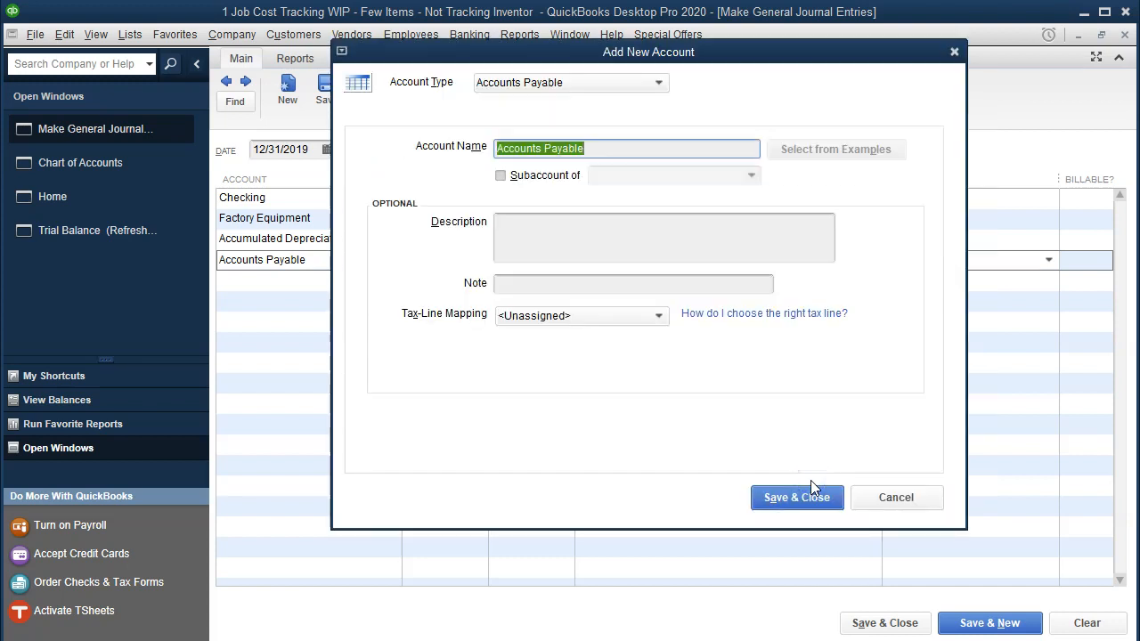
click(810, 482)
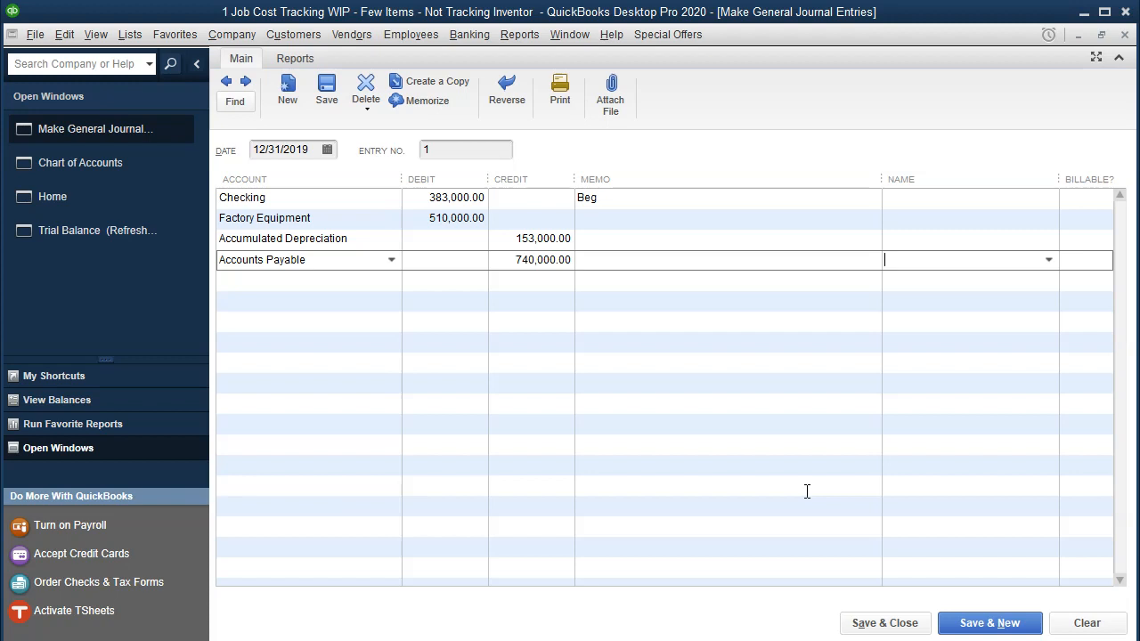
- Assign Home Depot as the name on the Accounts Payable line, add it as a new name and move on to the fifth line
text(Home Depot)
key(Tab)
key(alt+s)
click(630, 235)
click(631, 334)
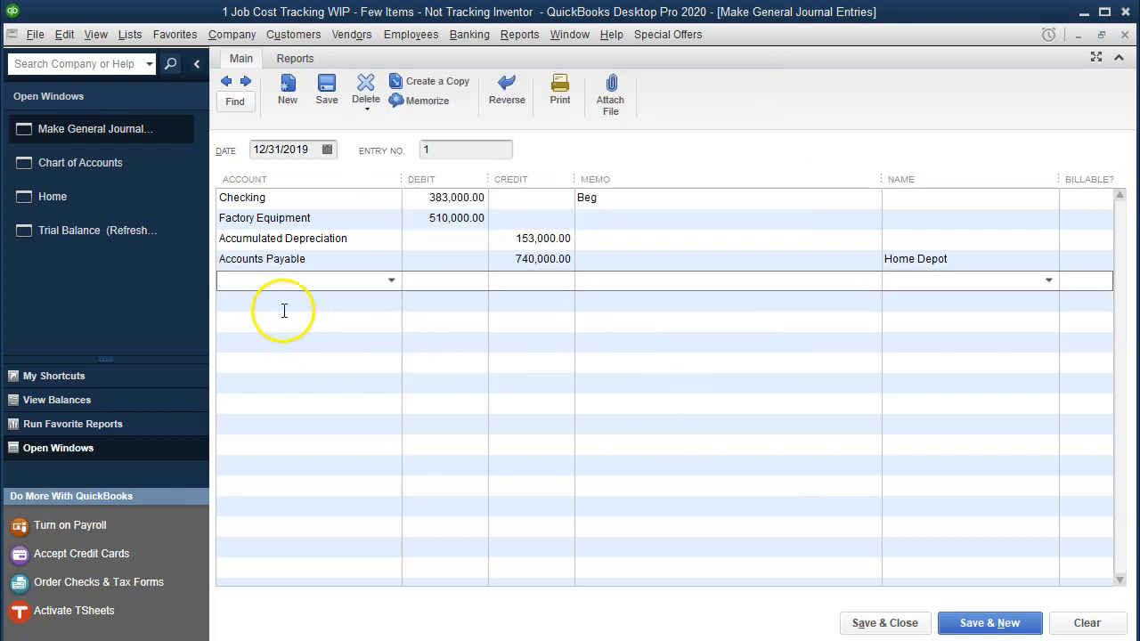
- Check the Capital adjustment in Excel and choose Owners Equity as the account on the journal's fifth line in QuickBooks
key(alt+Tab)
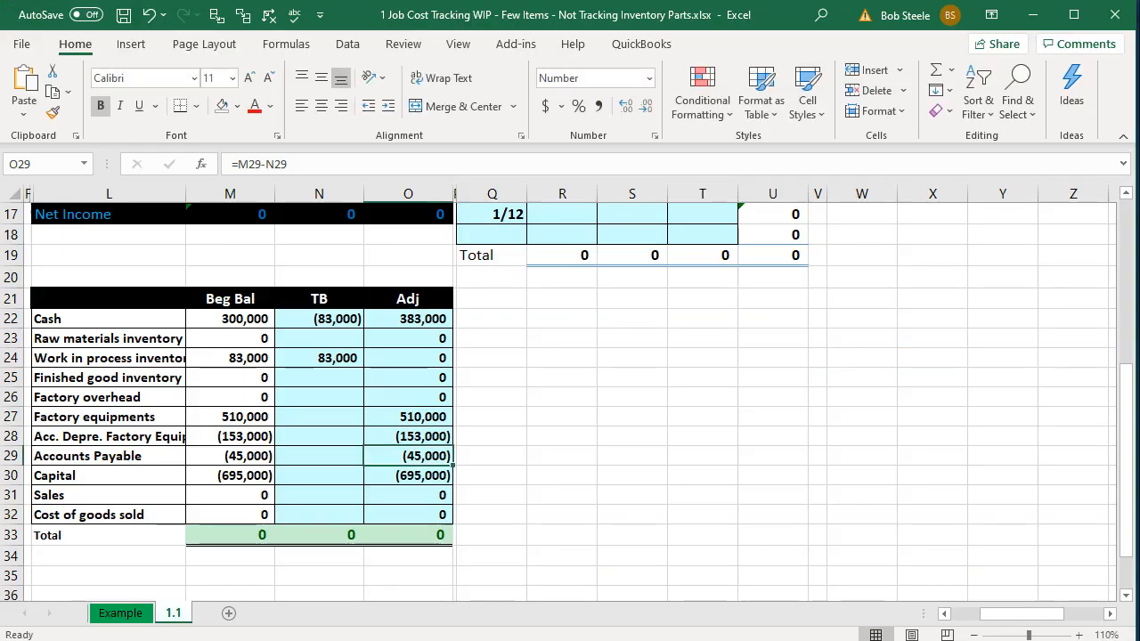
click(408, 472)
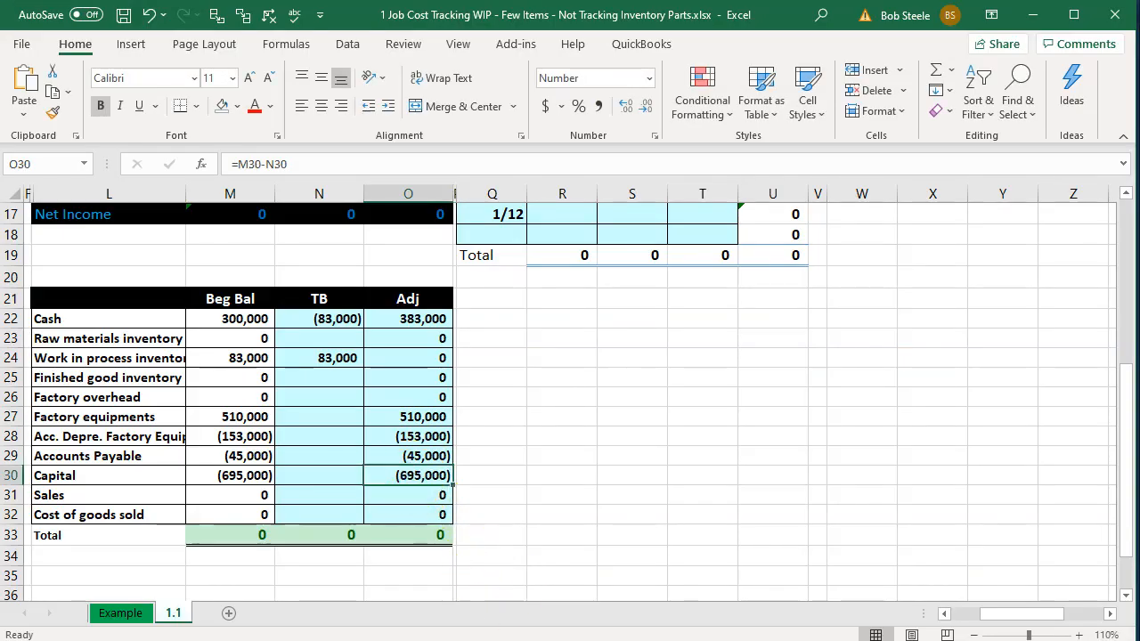
key(alt+Tab)
click(391, 281)
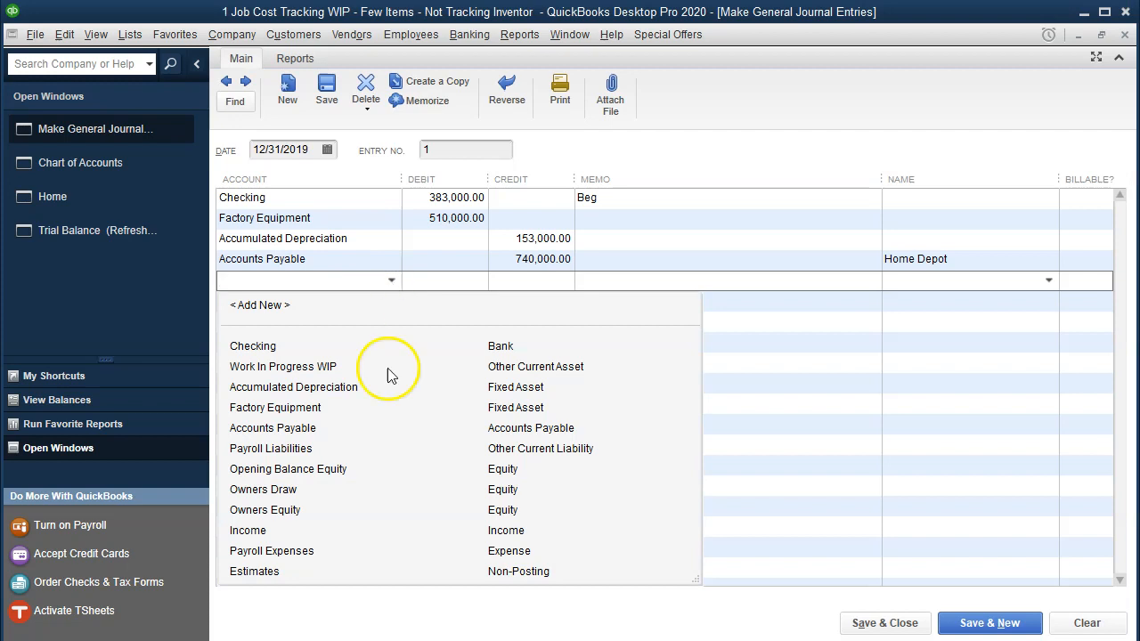
click(294, 509)
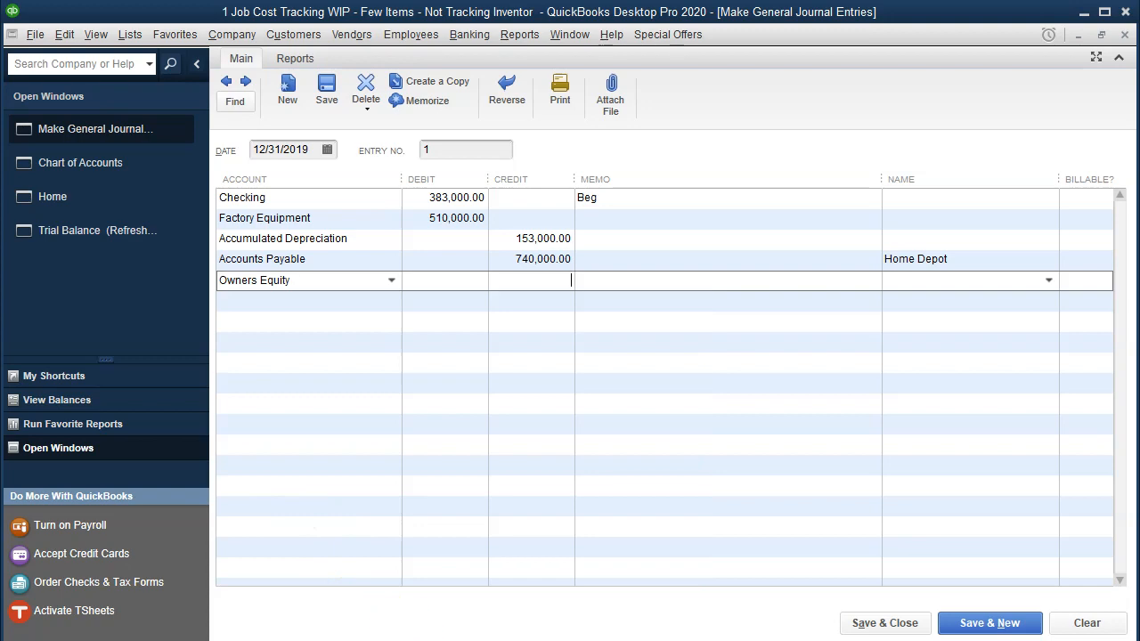
- Recheck the adjustments in Excel, set the Accounts Payable line's credit to 45,000 in QuickBooks and move on to the Owners Equity line
key(alt+Tab)
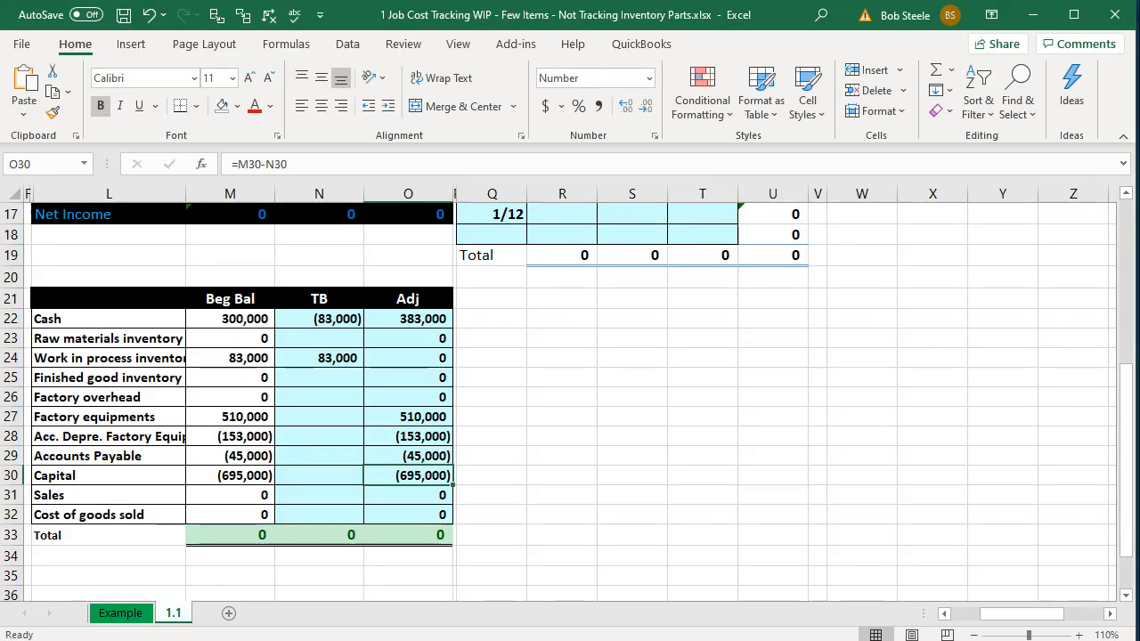
key(alt+Tab)
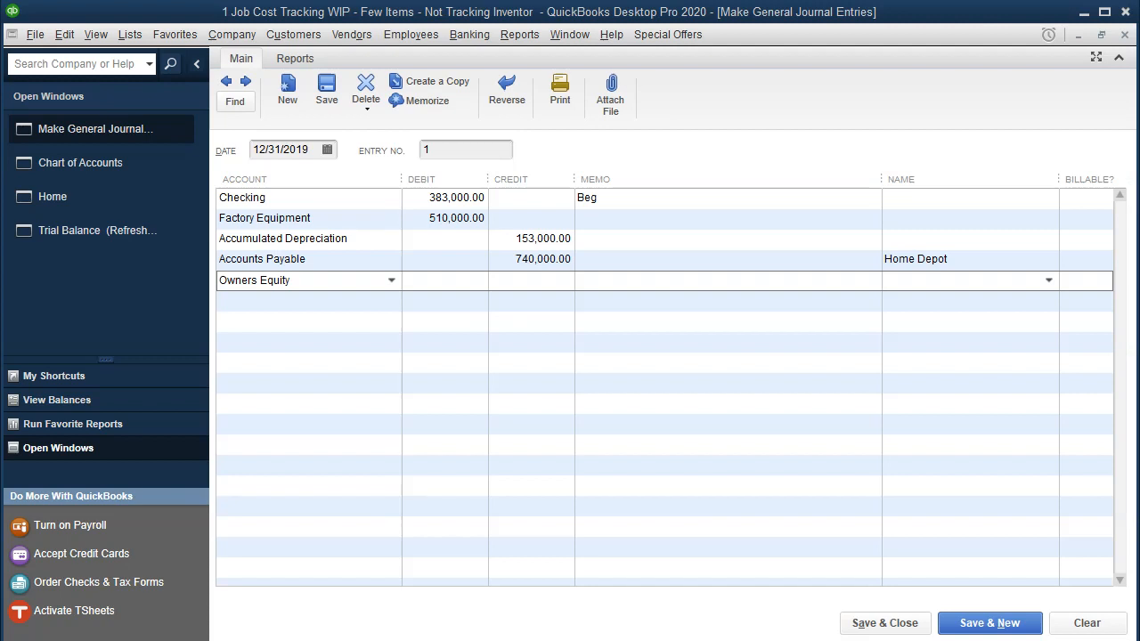
click(541, 283)
drag(503, 258, 730, 247)
text(45000)
key(Tab)
key(Tab)
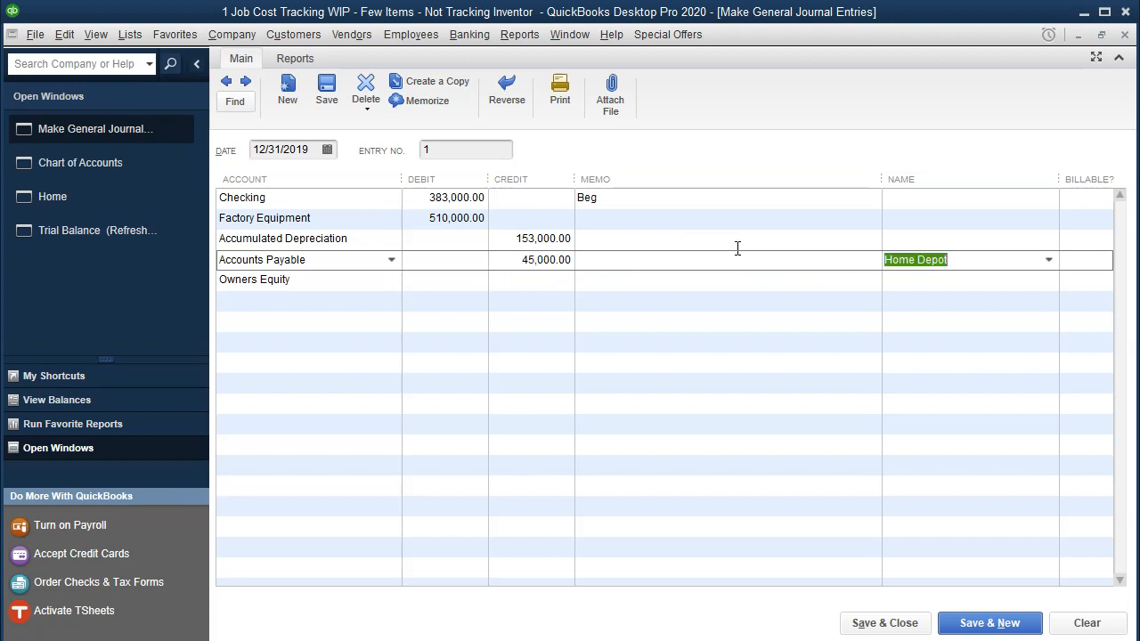
key(Tab)
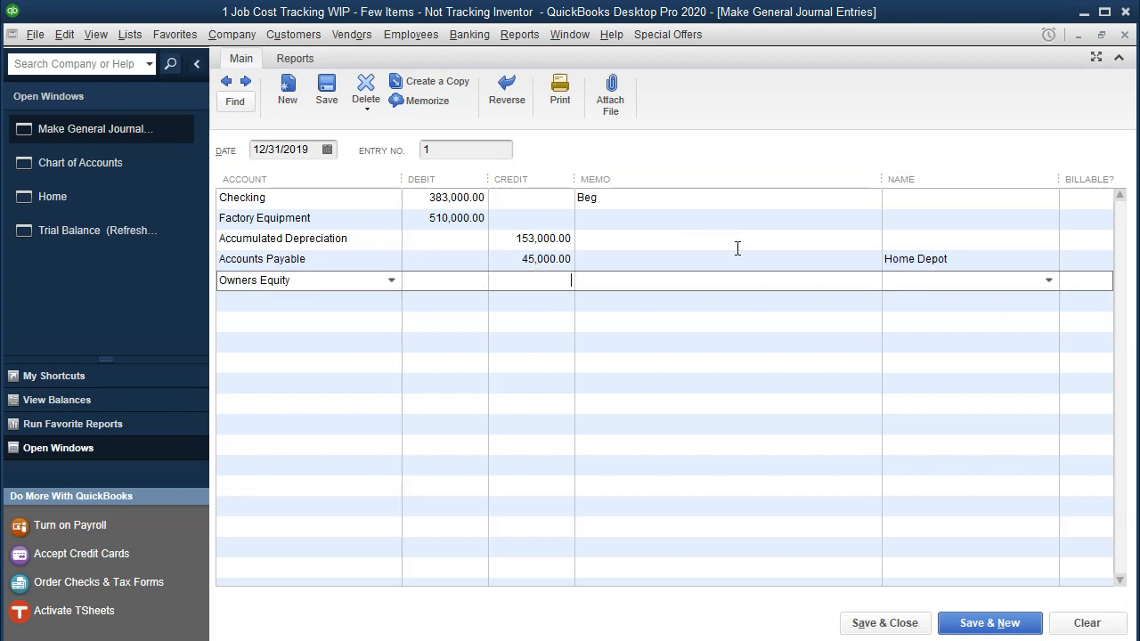
- Enter a credit of 695,000 on the Owners Equity line and move on to the next blank line
text(695,000)
key(Tab)
key(Tab)
key(Tab)
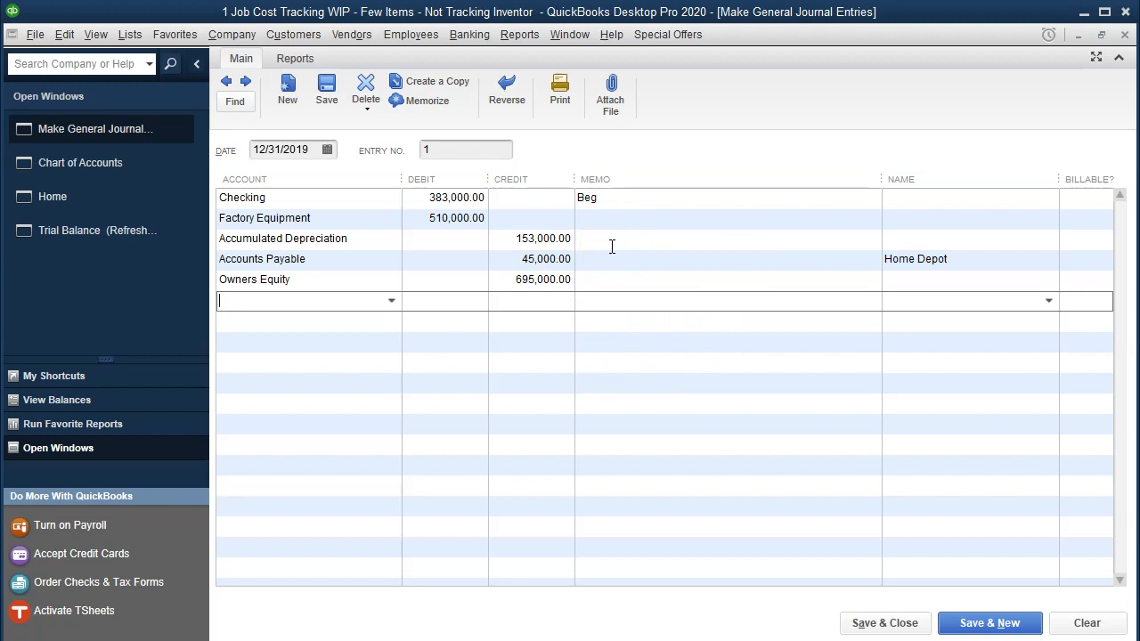
- Save and close the journal entry, accepting the future date, suppressing future fixed asset messages and allowing the posting to Owners Equity
click(879, 622)
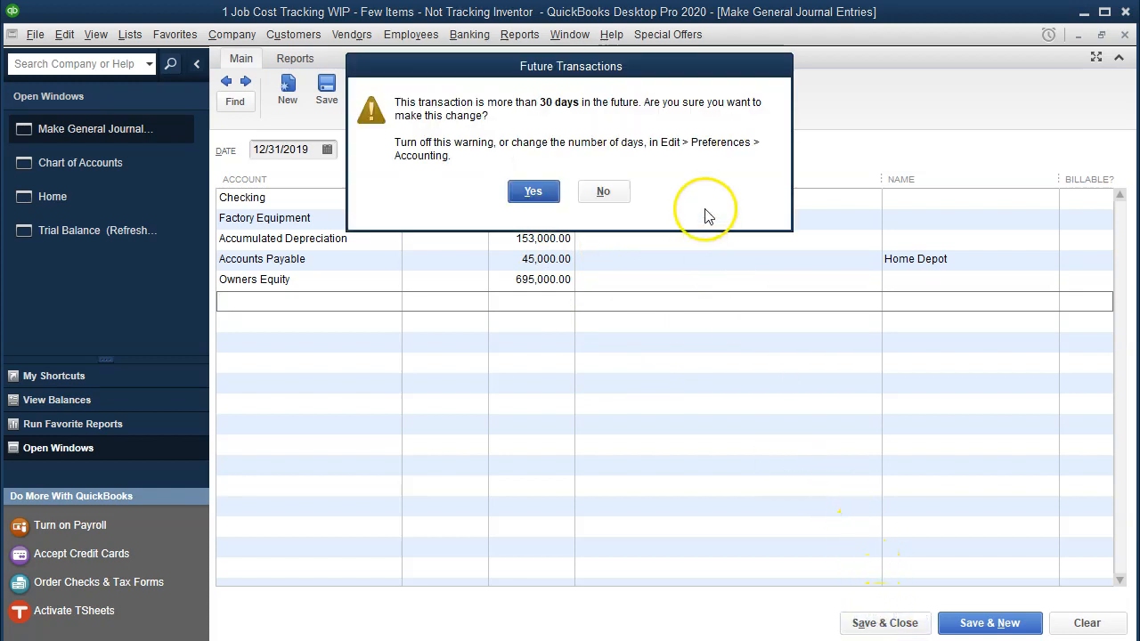
click(533, 190)
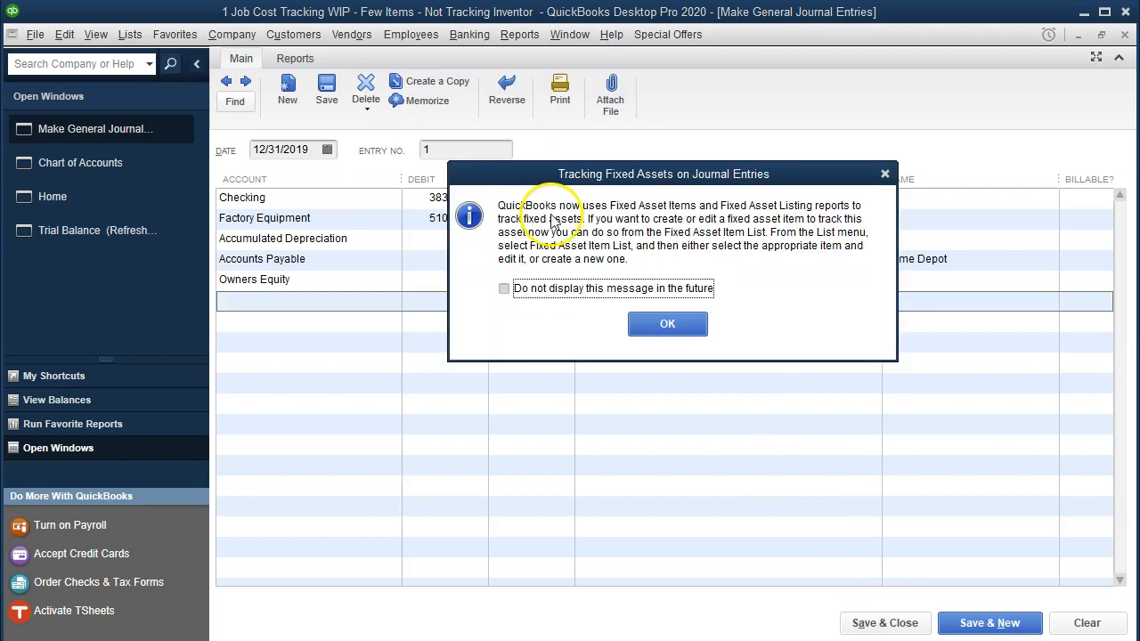
click(504, 288)
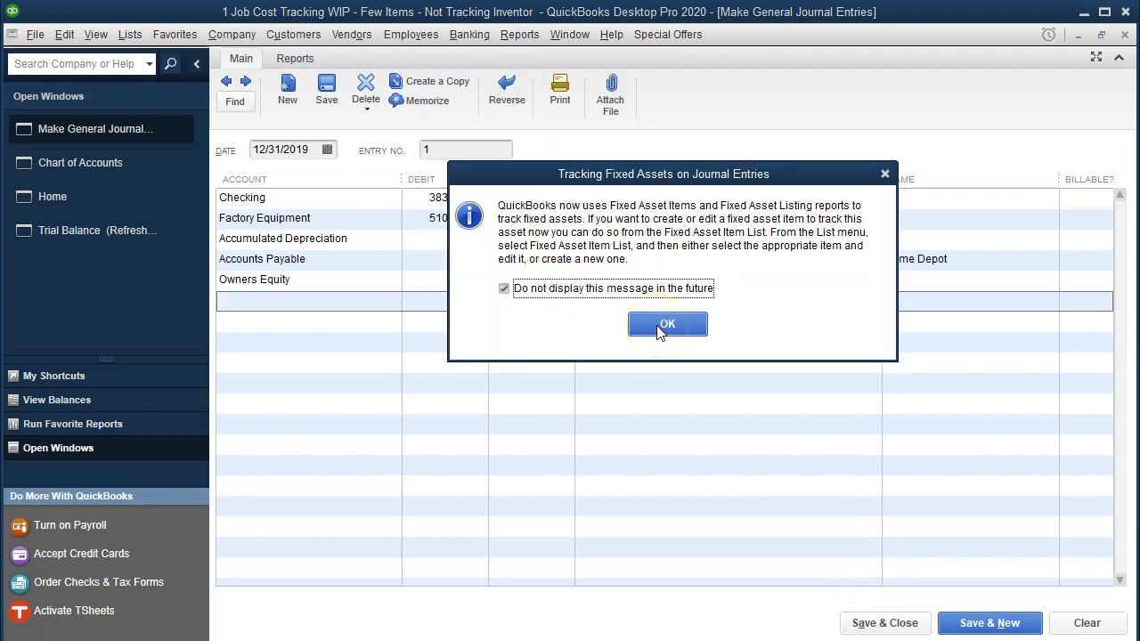
click(664, 325)
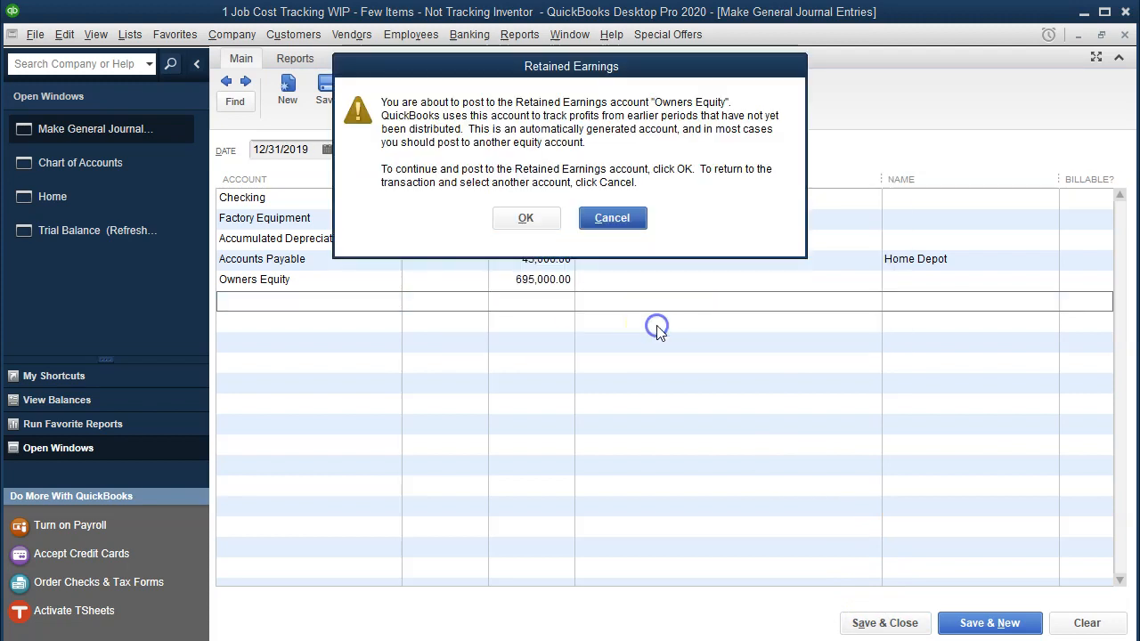
click(550, 220)
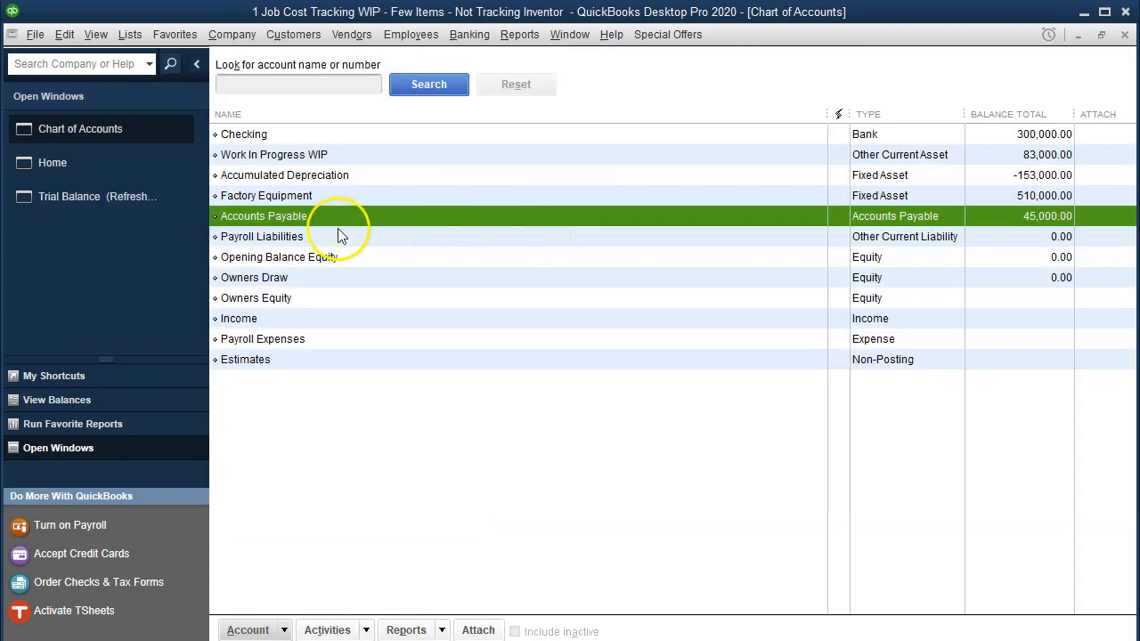
- Open the Trial Balance report and examine the debit and credit balances from Checking down to Owners Equity
click(100, 197)
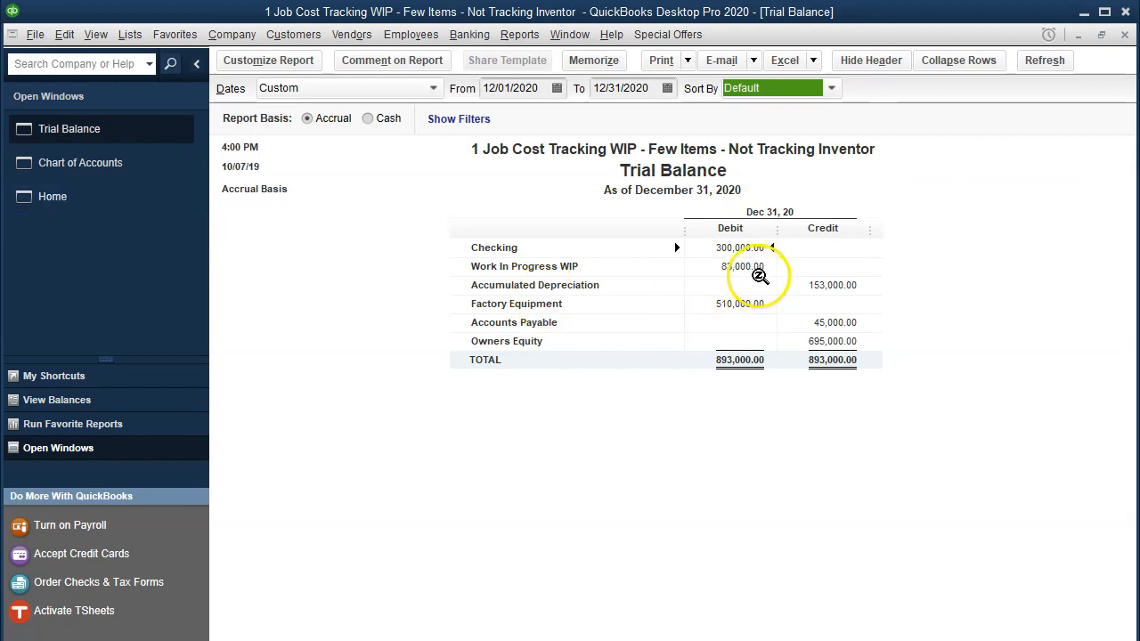
click(750, 250)
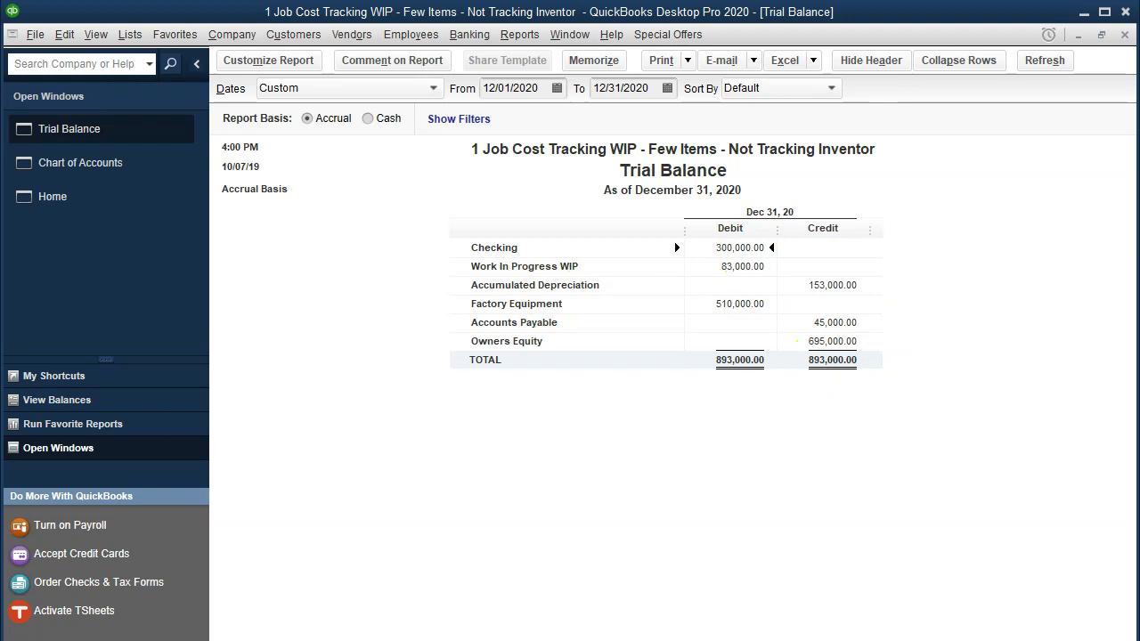
key(Down)
key(Down)
key(Right)
key(Left)
key(Down)
key(Up)
key(Down)
key(Up)
key(Down)
key(Down)
key(Down)
click(948, 557)
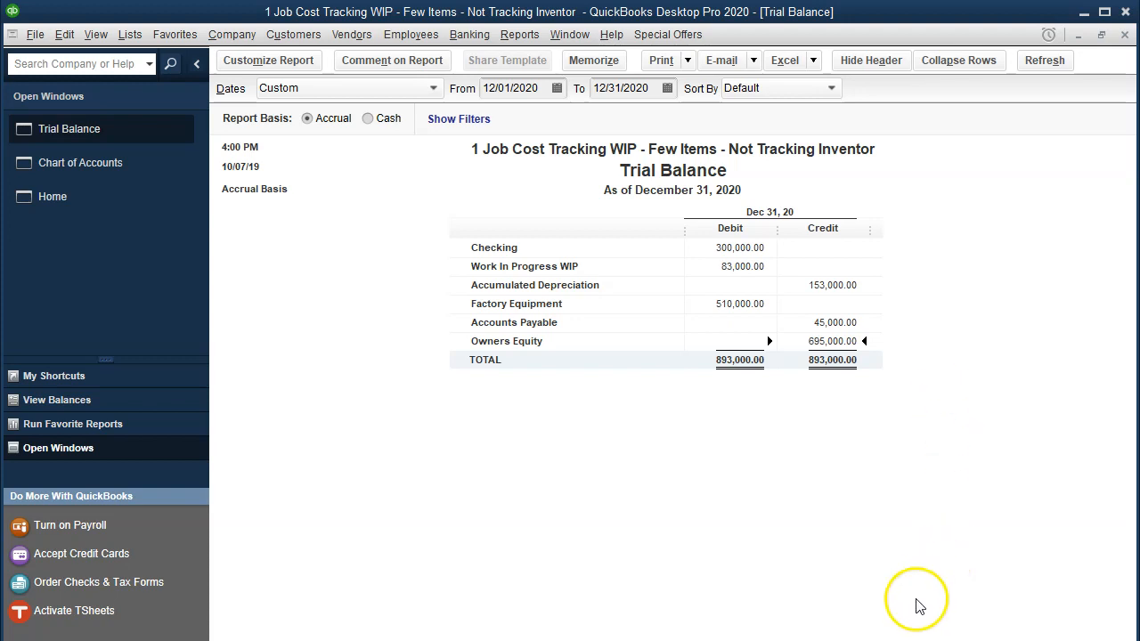
- Switch to the Excel worksheet and review the End Bal column from Cash down to Capital against the trial balance
key(alt+Tab)
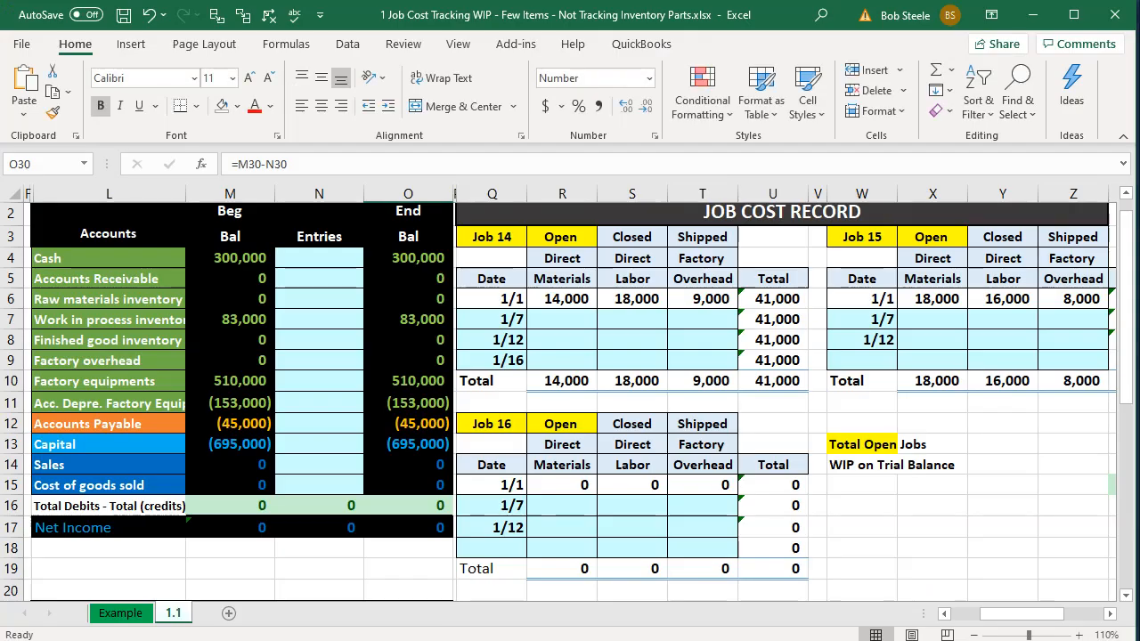
click(473, 300)
click(414, 258)
key(Down)
key(Down)
key(Down)
key(Down)
key(Down)
key(Down)
key(Down)
key(Down)
key(Down)
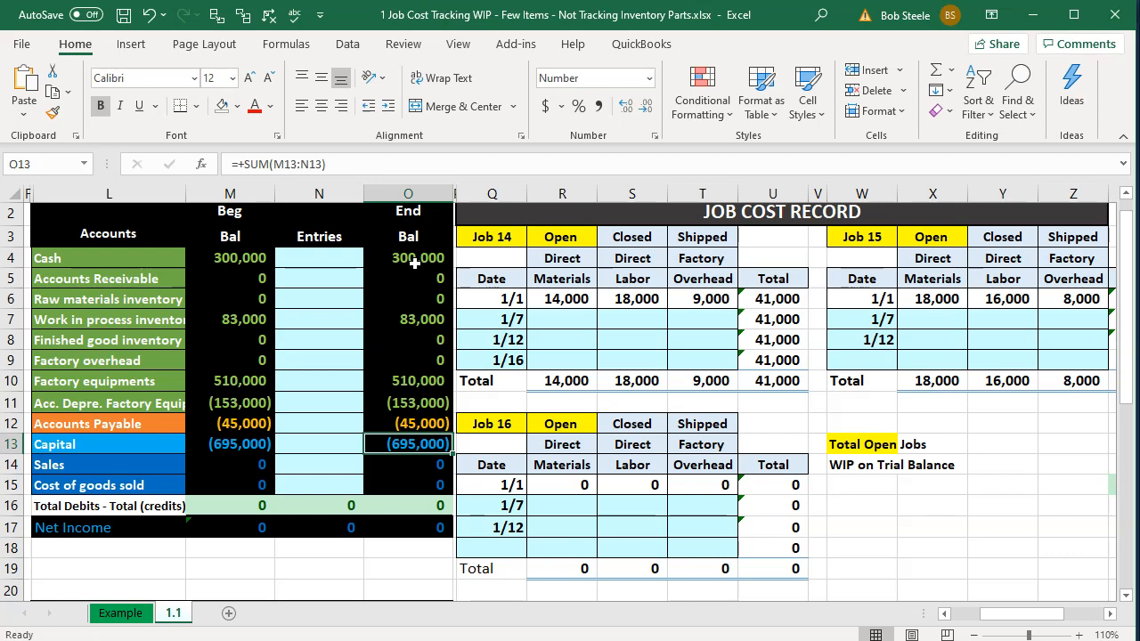
- Look at the Job 14 cost record, then return to the transaction list in column A and select cell D10
key(Right)
key(Right)
key(Up)
key(Up)
key(Up)
key(Up)
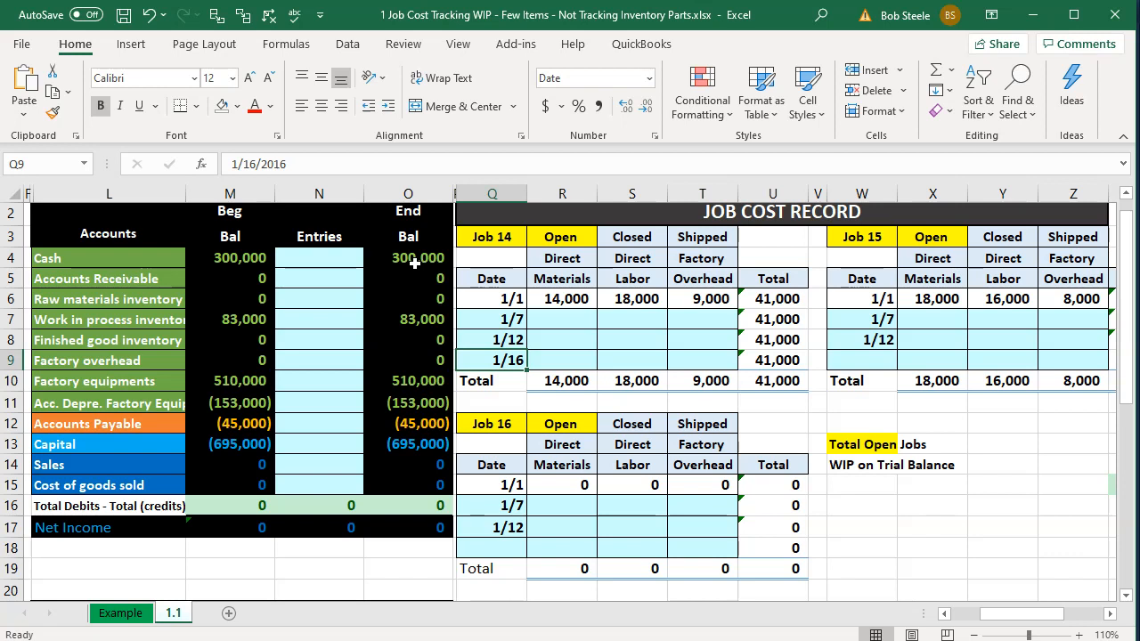
key(Left)
key(Left)
key(Left)
key(Left)
key(Left)
key(Left)
key(Left)
key(Left)
key(Left)
key(Left)
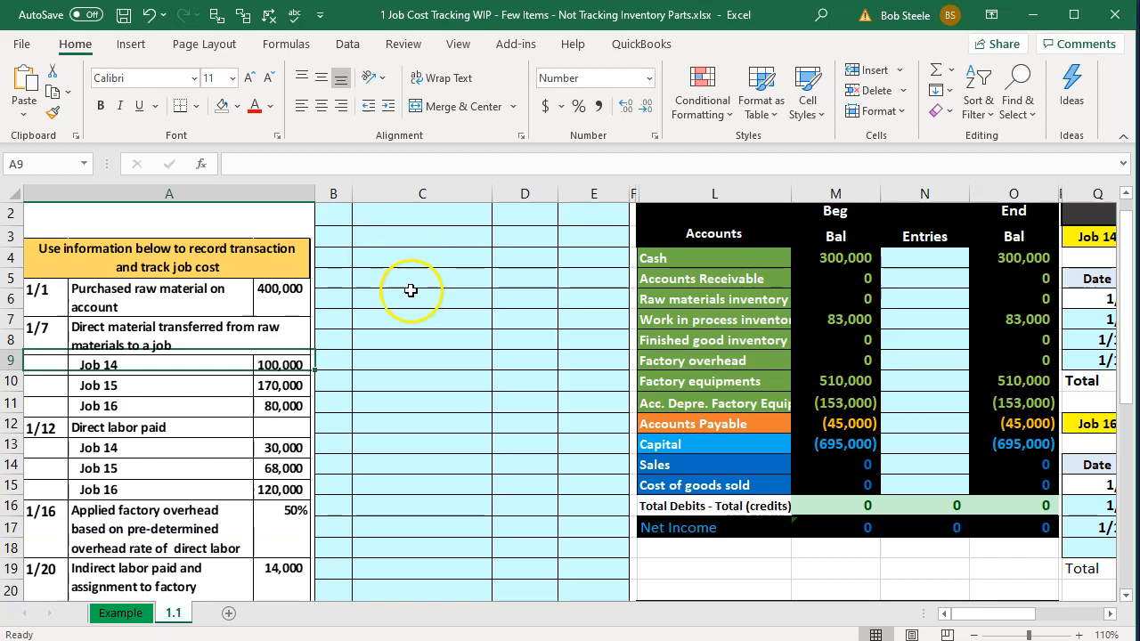
click(514, 376)
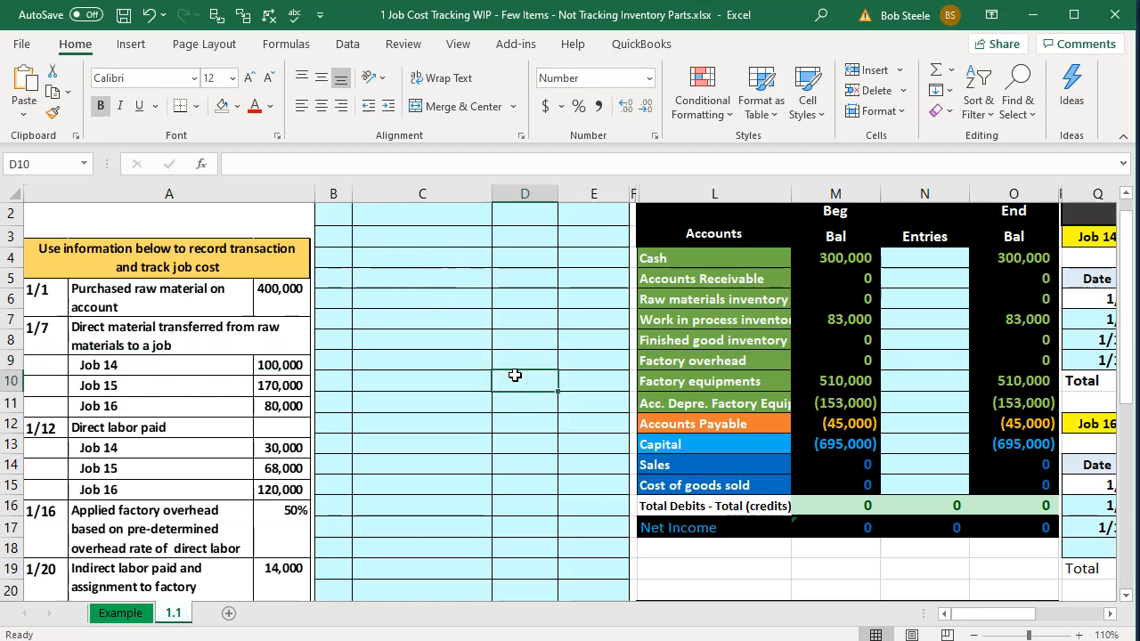